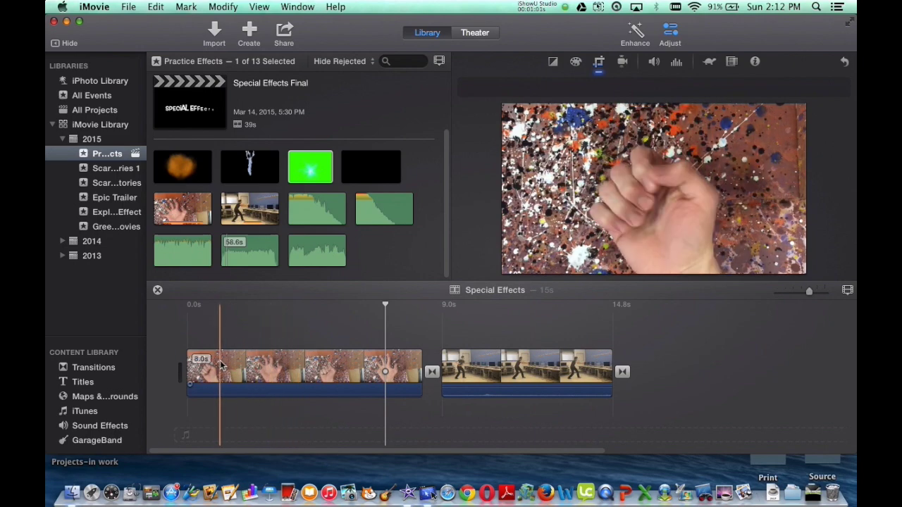
Step: Minimize iMovie and bring up Connect to Server for afp://172.16.20.20
{"action": "left_click", "coordinate": [66, 22]}
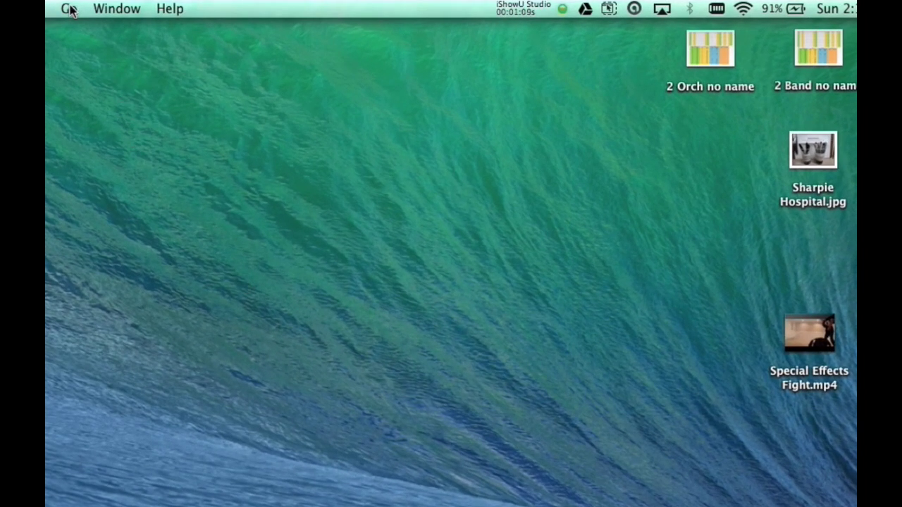
{"action": "left_click", "coordinate": [69, 9]}
Step: Connect to 172.16.20.20 with the user's name and password and mount the Student volume
{"action": "left_click", "coordinate": [132, 336]}
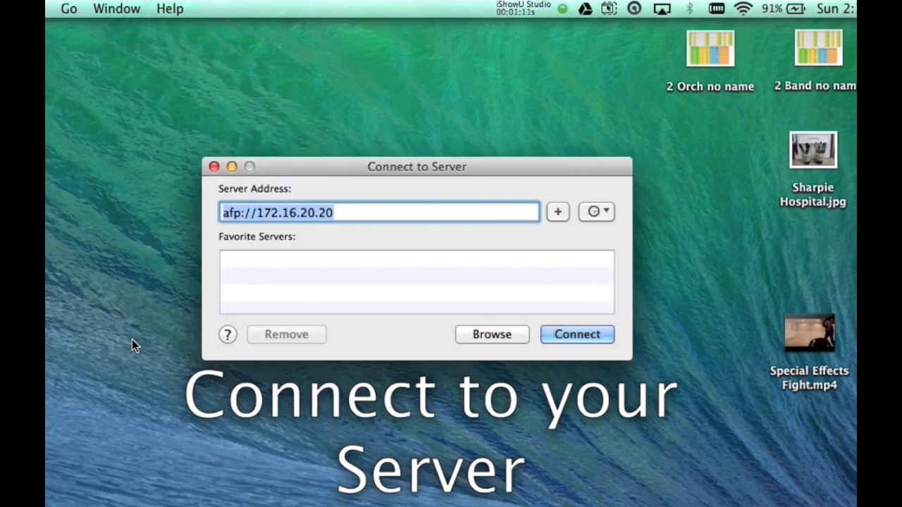
{"action": "key", "text": "Return"}
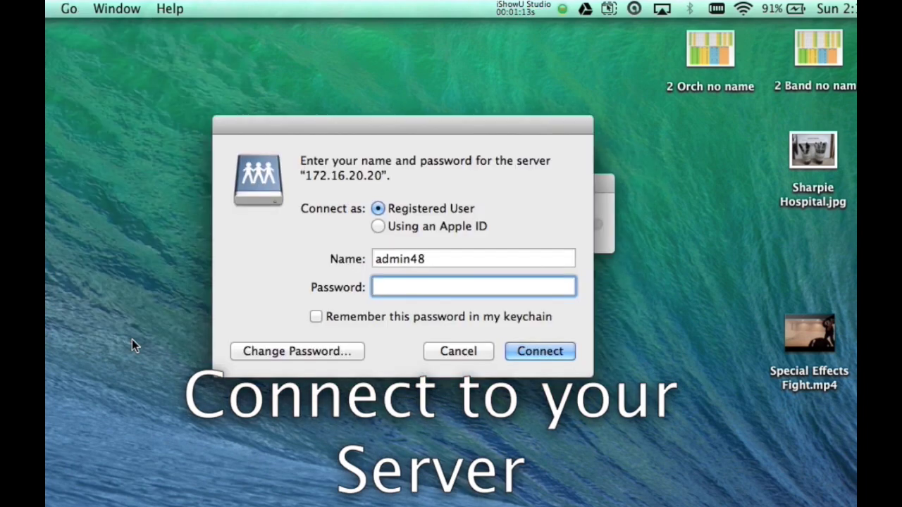
{"action": "key", "text": "shift+Tab"}
{"action": "type", "text": "mrbusse"}
{"action": "key", "text": "Tab"}
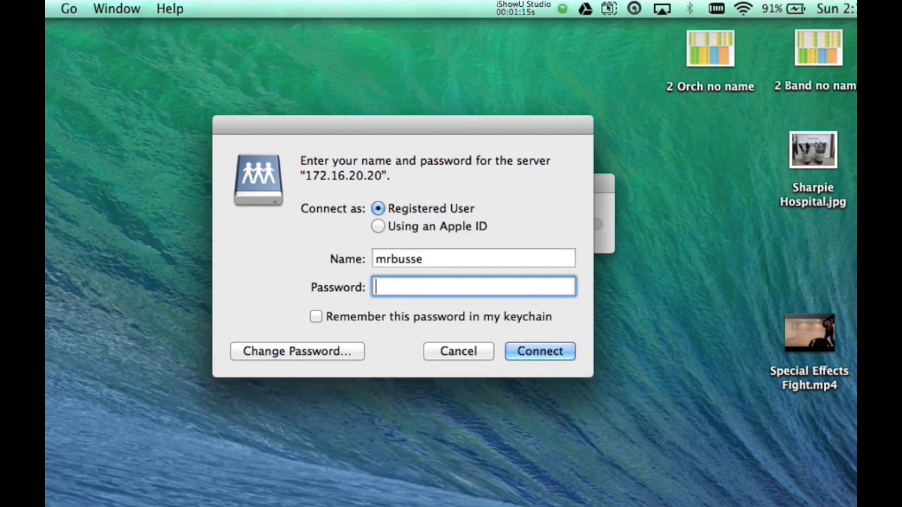
{"action": "key", "text": "Return"}
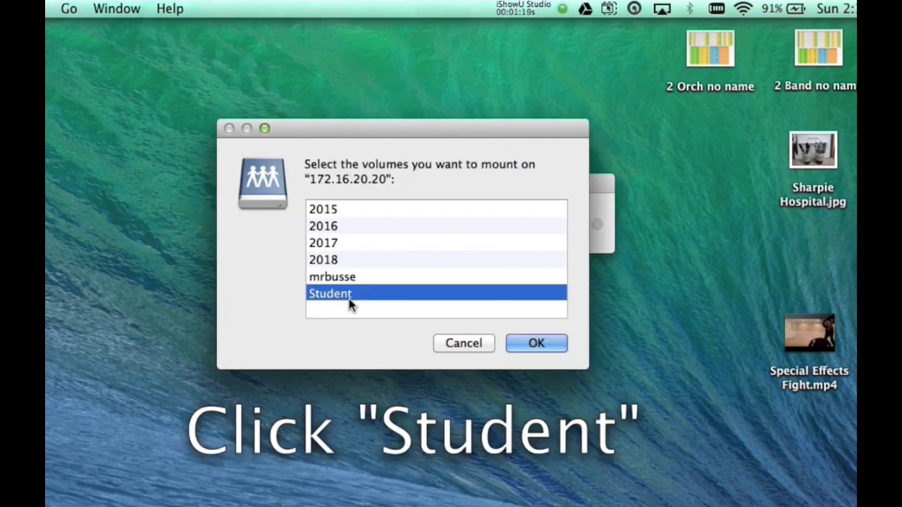
{"action": "left_click", "coordinate": [537, 344]}
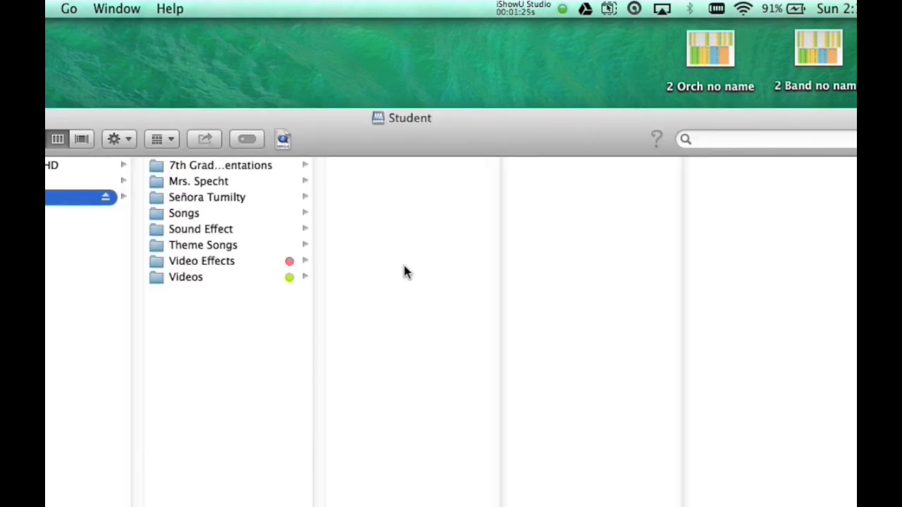
Step: Browse Video Effects > Pre-Keyed Effects > 5. Electricty and select the Electric Bolt clip
{"action": "left_click_drag", "start_coordinate": [298, 134], "coordinate": [310, 174]}
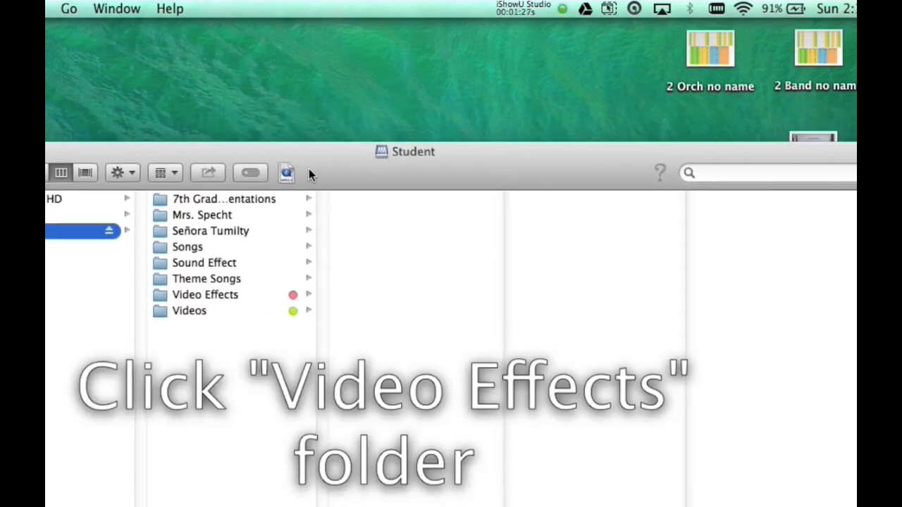
{"action": "left_click", "coordinate": [242, 289]}
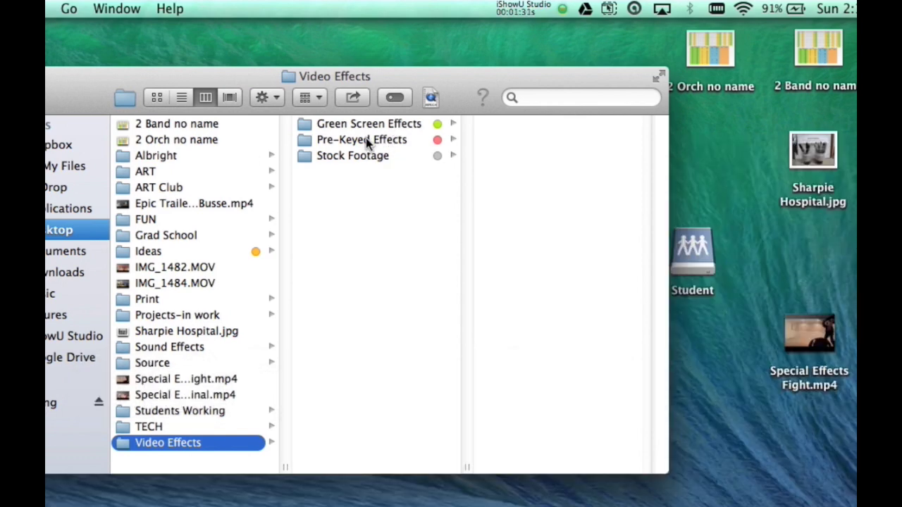
{"action": "left_click", "coordinate": [362, 128]}
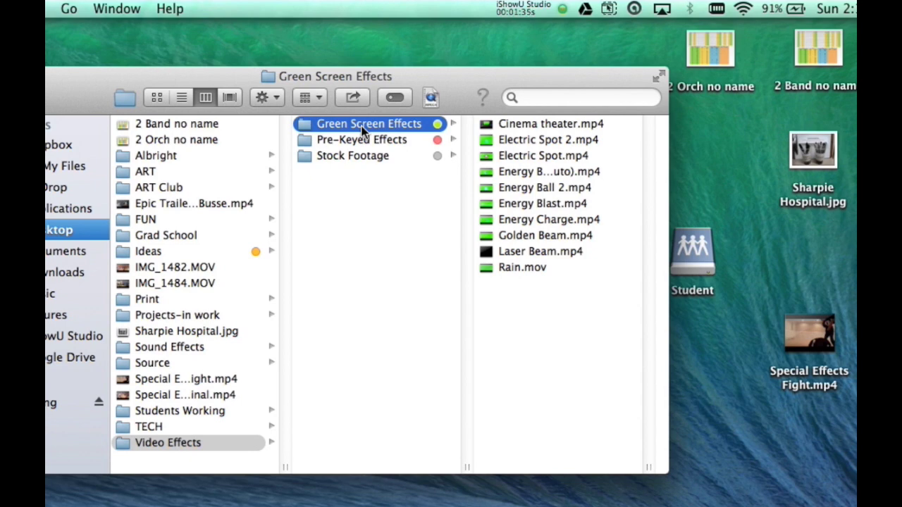
{"action": "key", "text": "Down"}
{"action": "key", "text": "Down"}
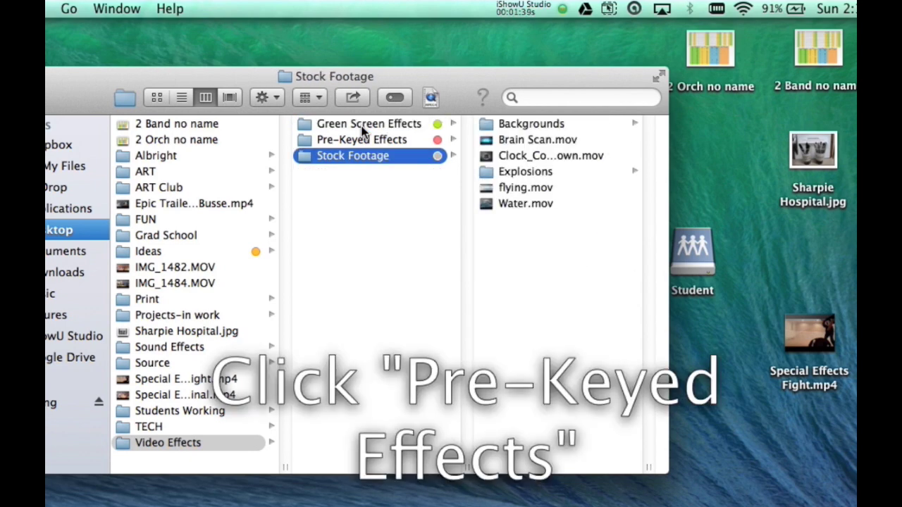
{"action": "key", "text": "Up"}
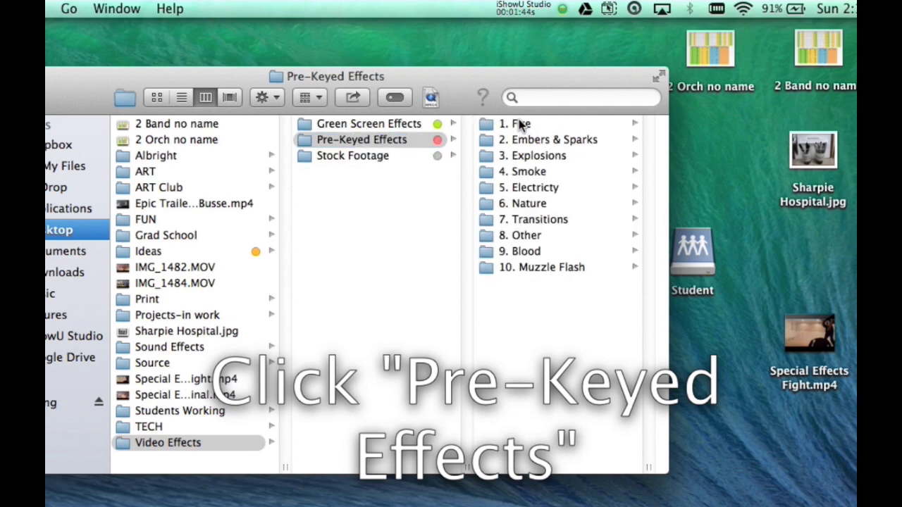
{"action": "left_click", "coordinate": [520, 124]}
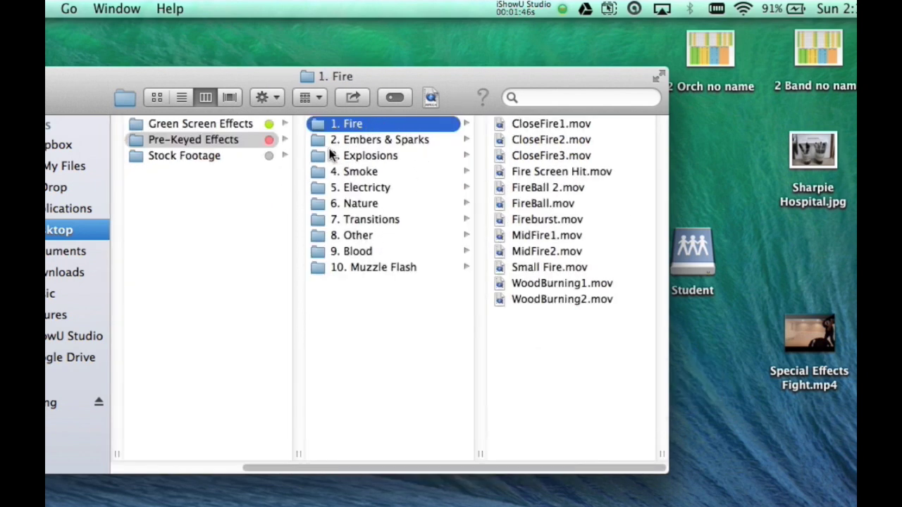
{"action": "left_click", "coordinate": [364, 187]}
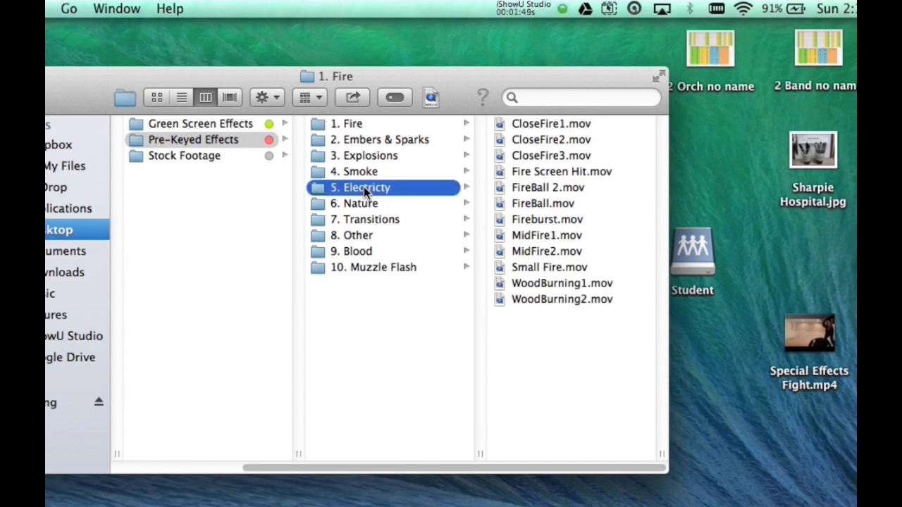
{"action": "left_click", "coordinate": [538, 127]}
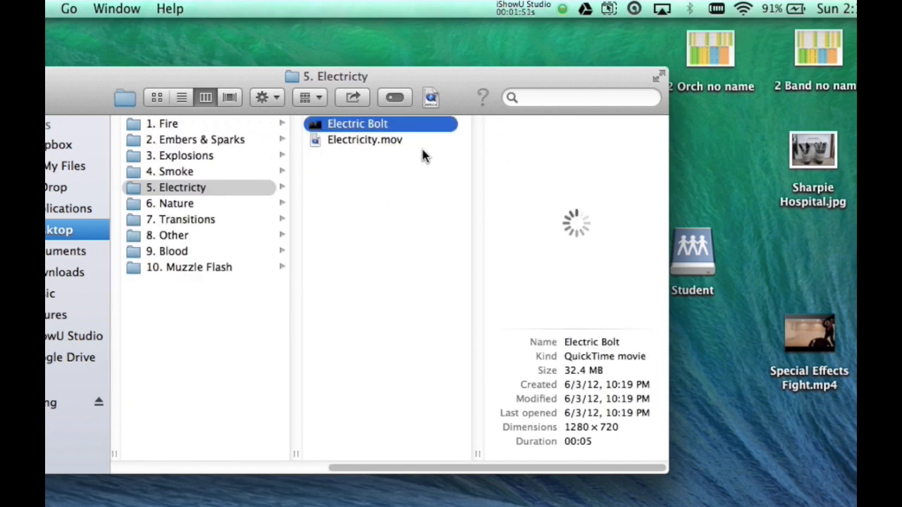
{"action": "left_click", "coordinate": [192, 159]}
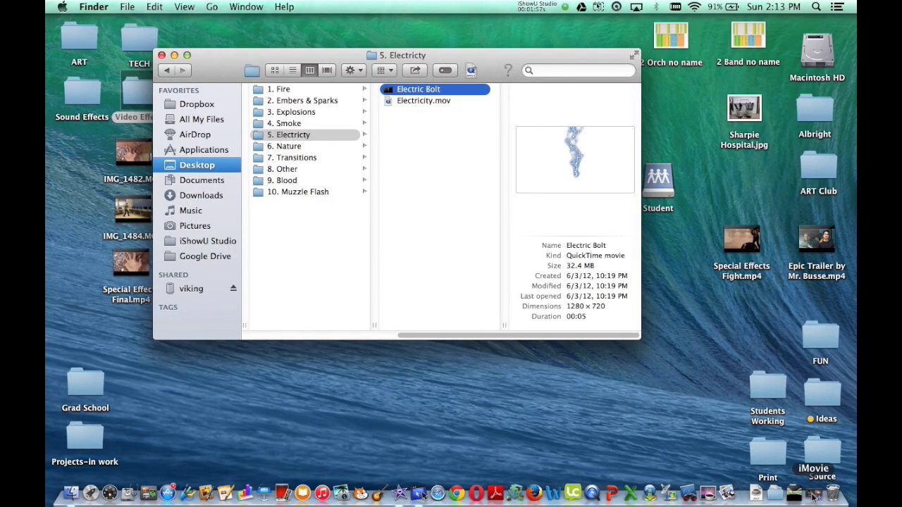
{"action": "left_click", "coordinate": [814, 496]}
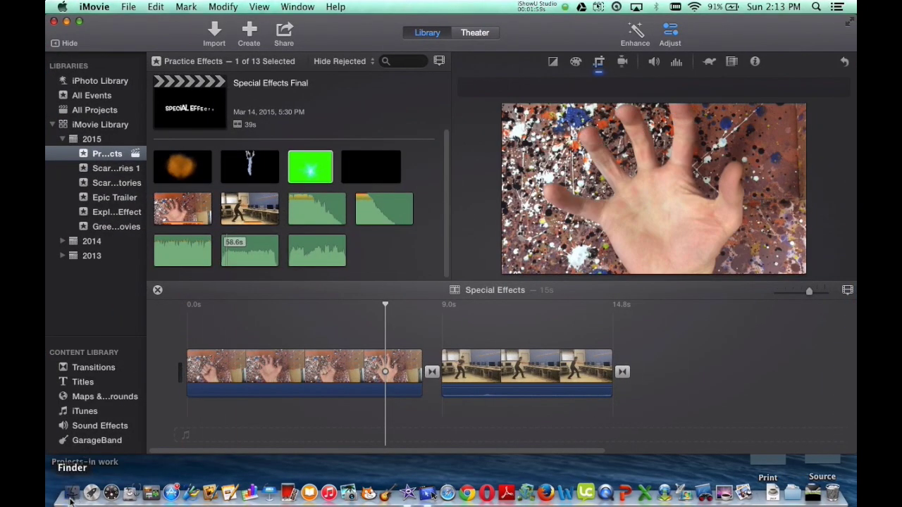
Step: Import Electric Bolt from the Finder window into iMovie's Practice Effects event, then hide Finder
{"action": "left_click", "coordinate": [70, 496]}
{"action": "left_click_drag", "start_coordinate": [449, 59], "coordinate": [718, 70]}
{"action": "left_click_drag", "start_coordinate": [696, 107], "coordinate": [347, 283]}
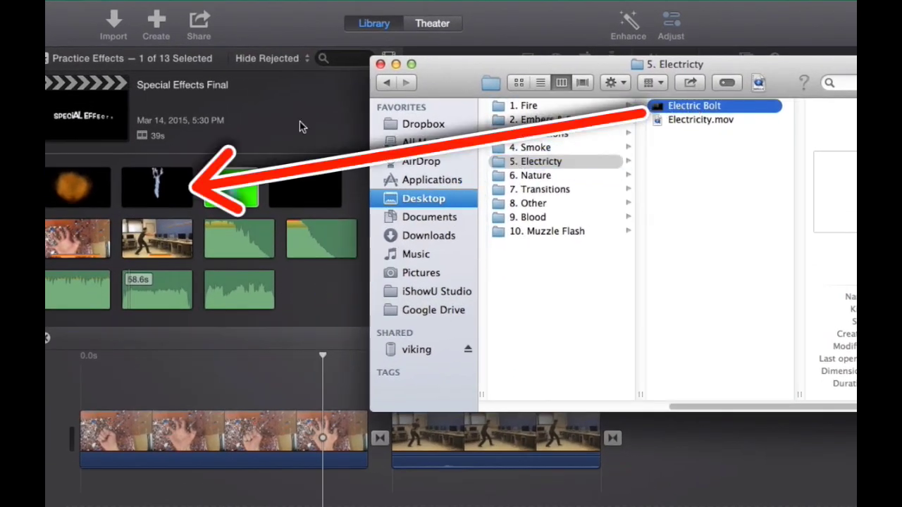
{"action": "left_click", "coordinate": [396, 64]}
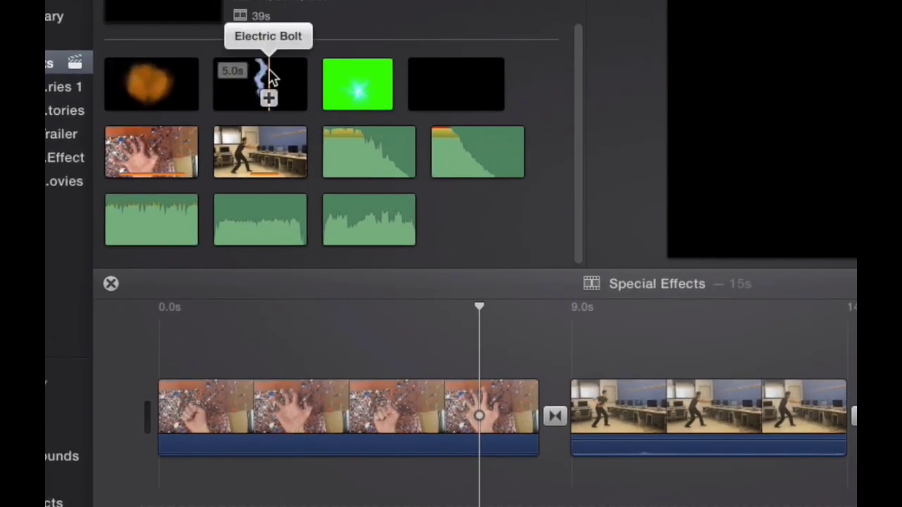
Step: Place Electric Bolt as an overlay above the hand clip, trim its end, and preview it
{"action": "left_click_drag", "start_coordinate": [239, 215], "coordinate": [230, 340]}
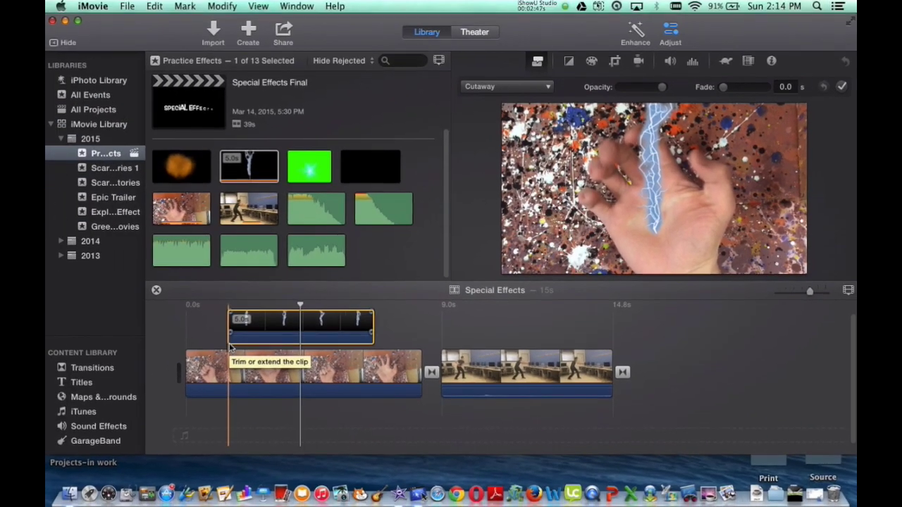
{"action": "left_click_drag", "start_coordinate": [295, 367], "coordinate": [215, 366]}
{"action": "mouse_move", "coordinate": [722, 205]}
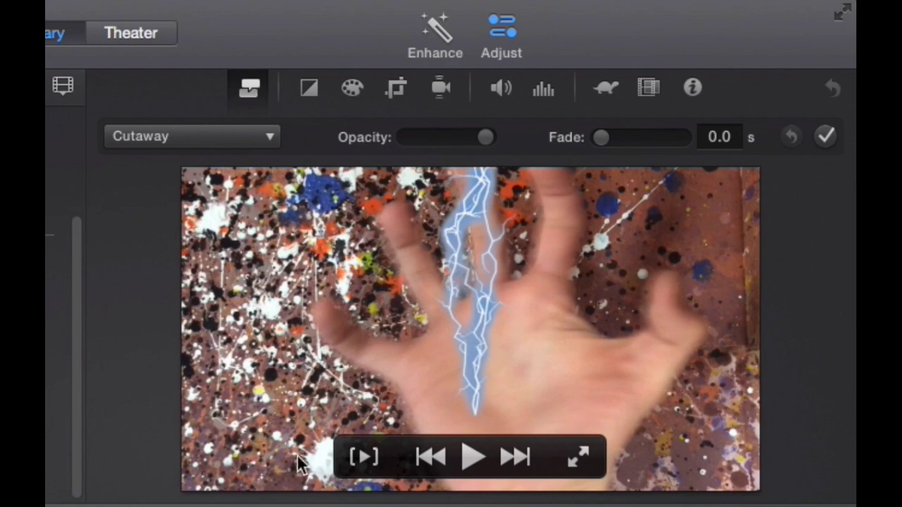
{"action": "key", "text": "space"}
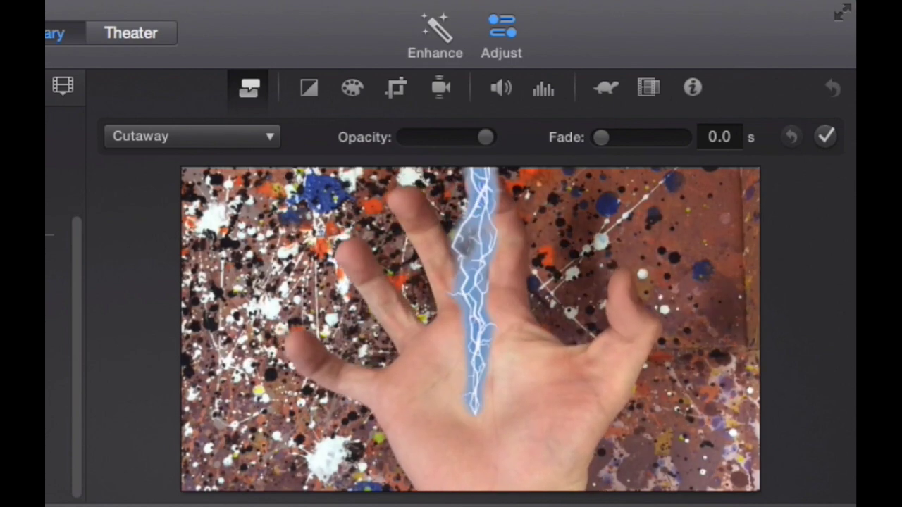
{"action": "mouse_move", "coordinate": [197, 423]}
{"action": "left_click", "coordinate": [188, 136]}
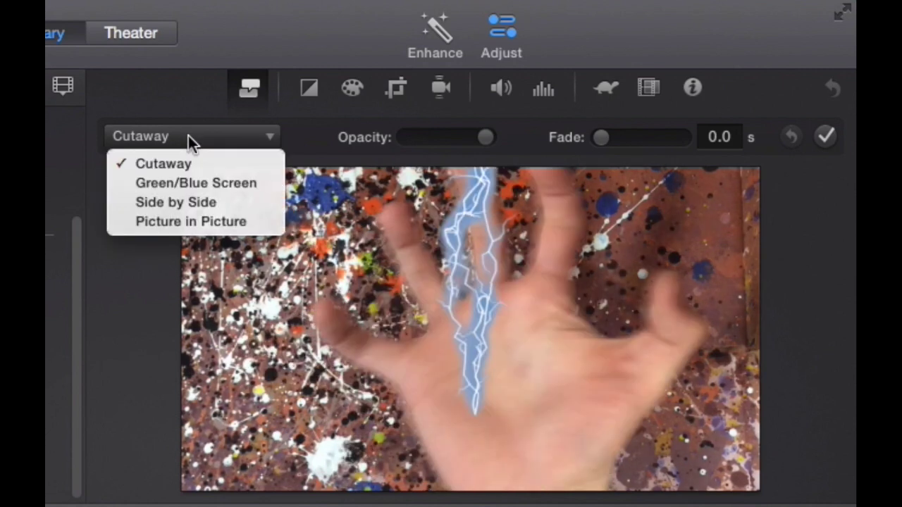
Step: Switch the lightning to Picture in Picture and enlarge the inset across the middle of the hand
{"action": "left_click", "coordinate": [183, 224]}
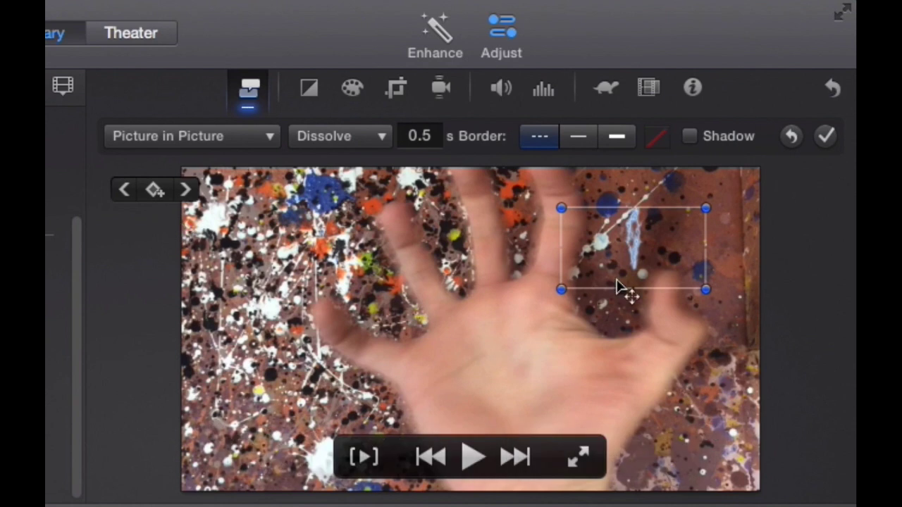
{"action": "left_click_drag", "start_coordinate": [691, 266], "coordinate": [425, 361]}
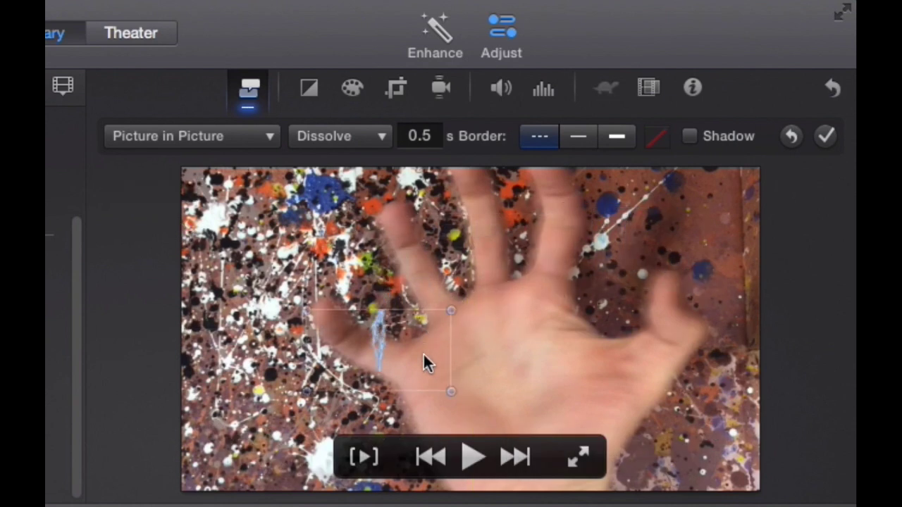
{"action": "left_click_drag", "start_coordinate": [458, 336], "coordinate": [654, 243]}
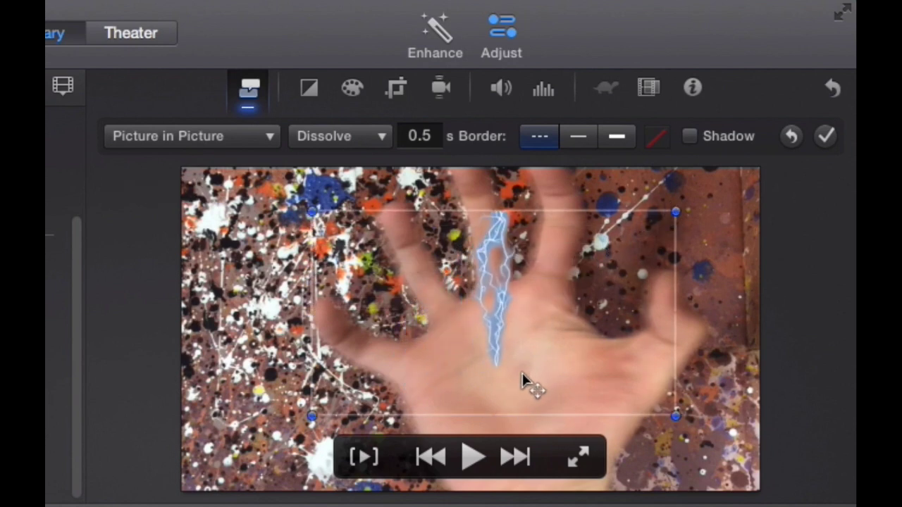
{"action": "left_click_drag", "start_coordinate": [522, 373], "coordinate": [349, 311]}
{"action": "left_click_drag", "start_coordinate": [321, 277], "coordinate": [509, 353]}
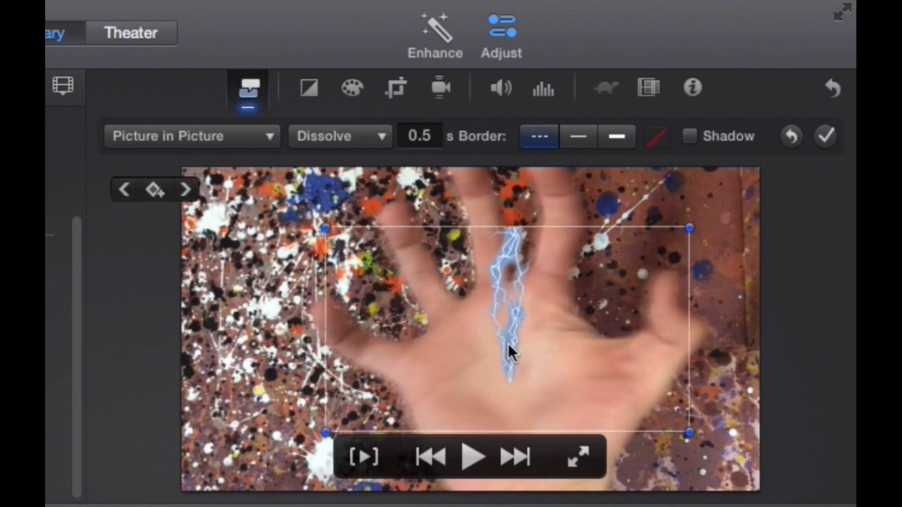
{"action": "left_click_drag", "start_coordinate": [324, 226], "coordinate": [210, 177]}
{"action": "left_click_drag", "start_coordinate": [563, 336], "coordinate": [576, 368]}
{"action": "left_click_drag", "start_coordinate": [752, 184], "coordinate": [776, 170]}
{"action": "left_click_drag", "start_coordinate": [563, 331], "coordinate": [553, 320]}
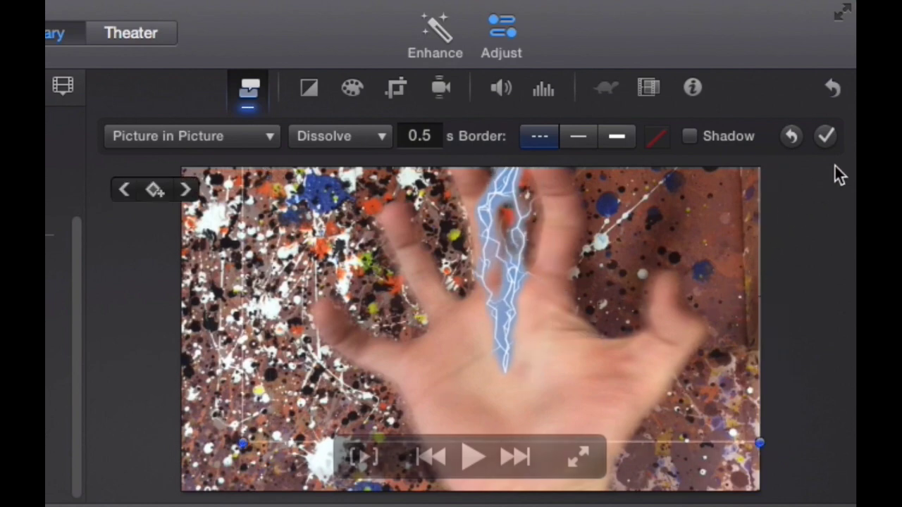
{"action": "left_click", "coordinate": [826, 136]}
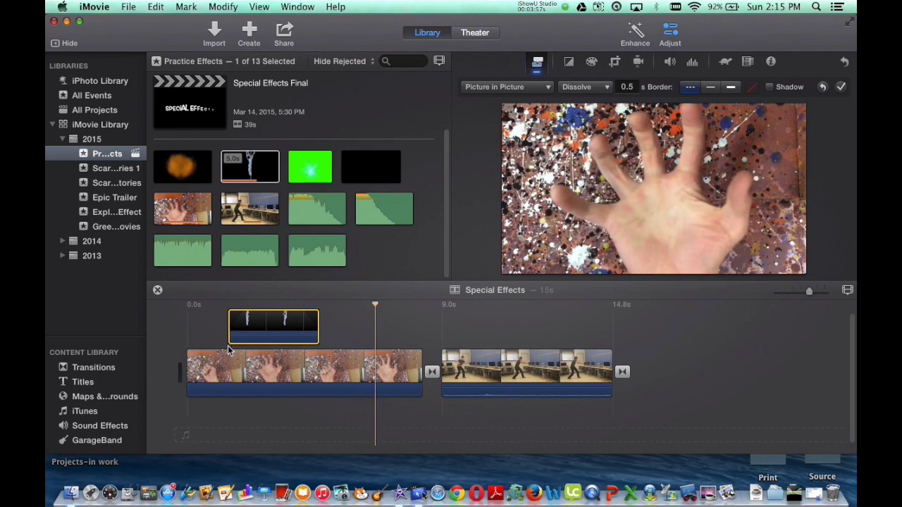
Step: Place Explosion 1 above the hand clip and trim its end by about 1.5 seconds
{"action": "left_click", "coordinate": [287, 228]}
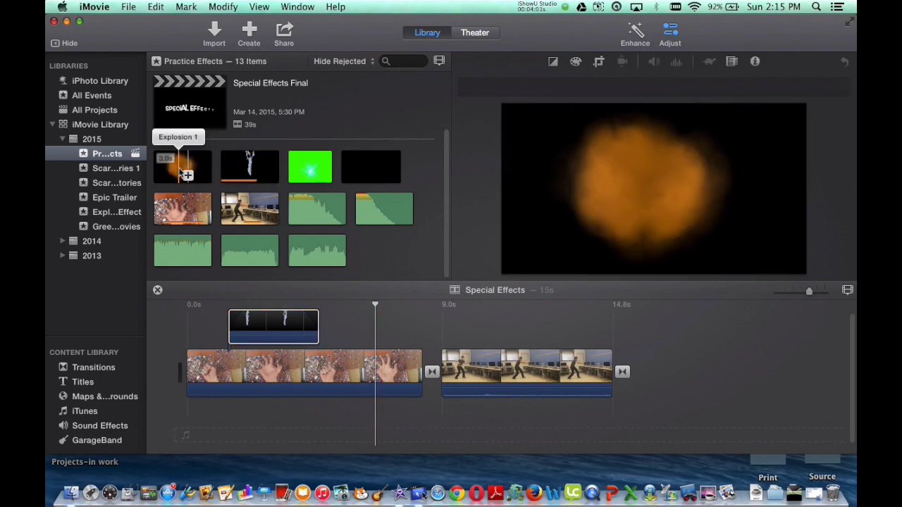
{"action": "left_click_drag", "start_coordinate": [333, 296], "coordinate": [370, 336]}
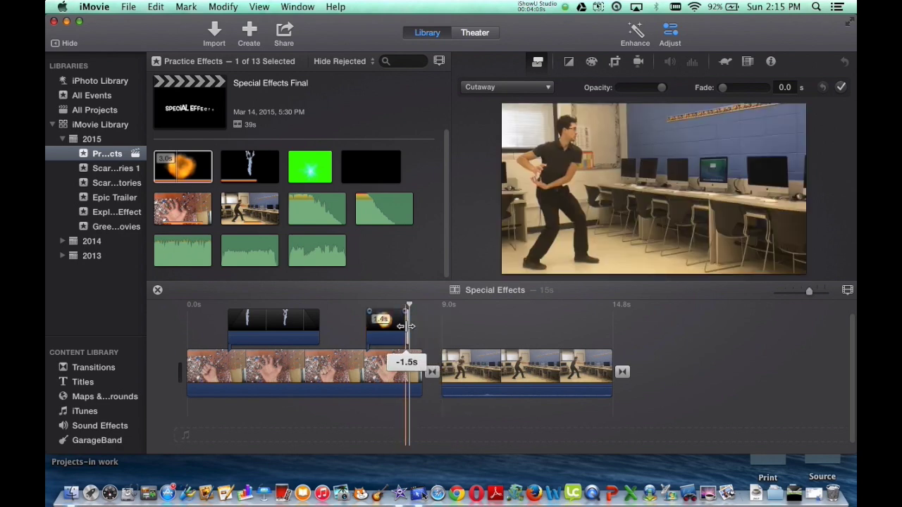
{"action": "left_click_drag", "start_coordinate": [408, 326], "coordinate": [408, 327]}
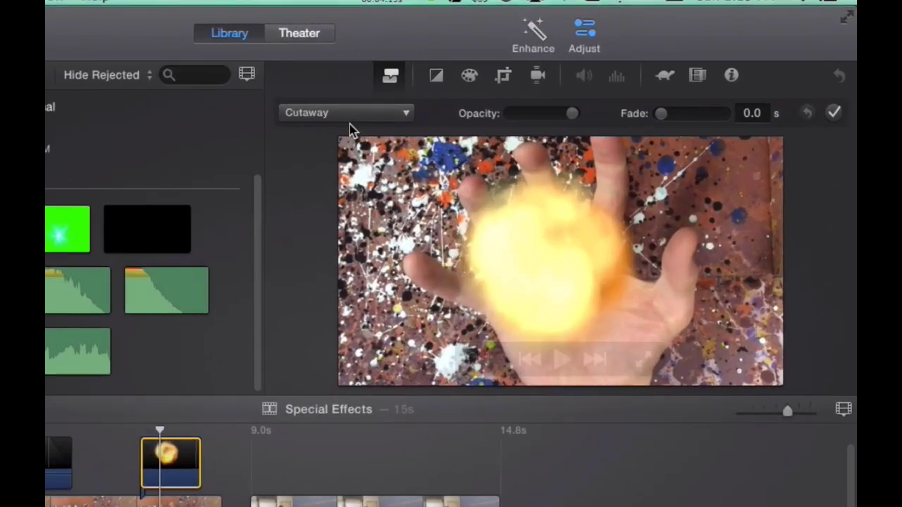
{"action": "left_click", "coordinate": [345, 117]}
Step: Make the fireball an enlarged Picture in Picture inset positioned on the palm
{"action": "left_click", "coordinate": [338, 179]}
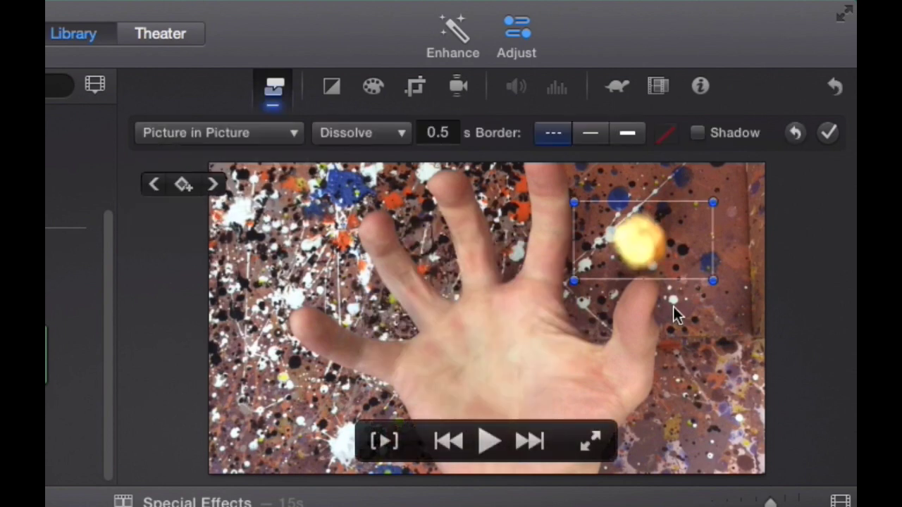
{"action": "left_click_drag", "start_coordinate": [580, 280], "coordinate": [271, 453]}
{"action": "left_click_drag", "start_coordinate": [564, 341], "coordinate": [534, 378]}
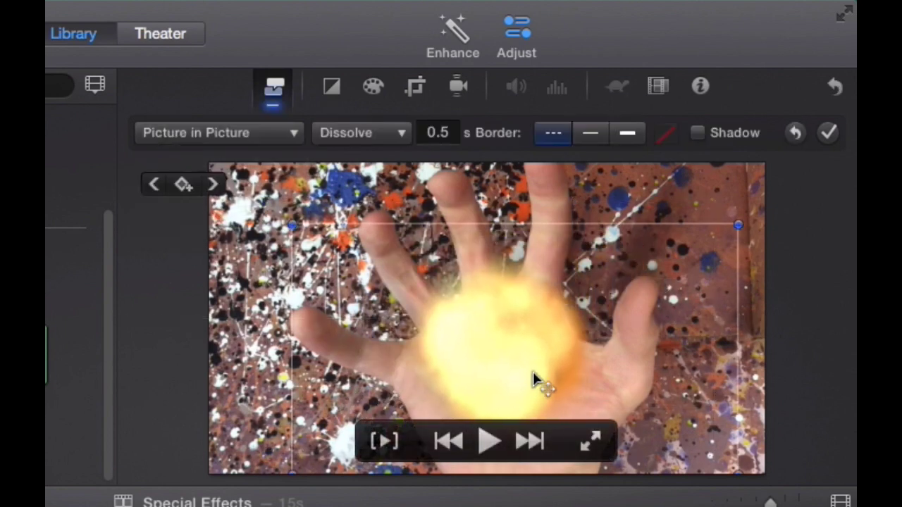
{"action": "left_click_drag", "start_coordinate": [735, 231], "coordinate": [752, 216]}
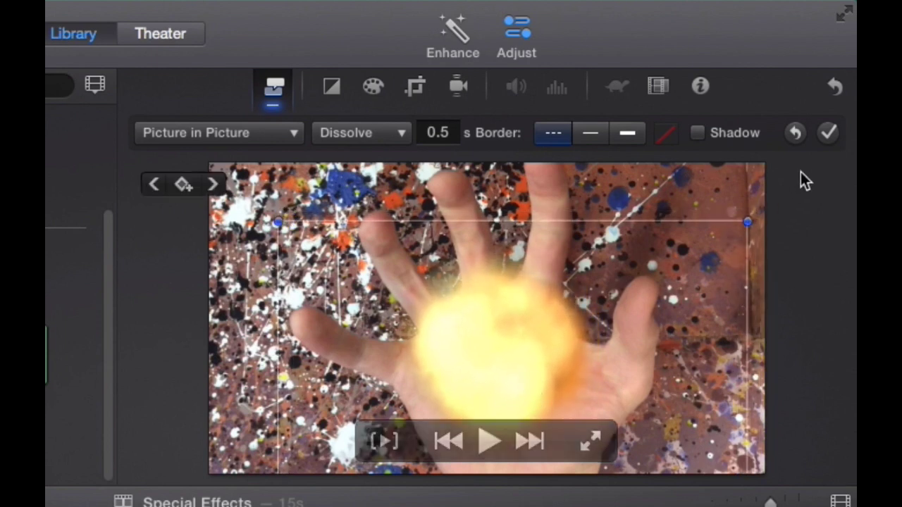
{"action": "left_click", "coordinate": [829, 134]}
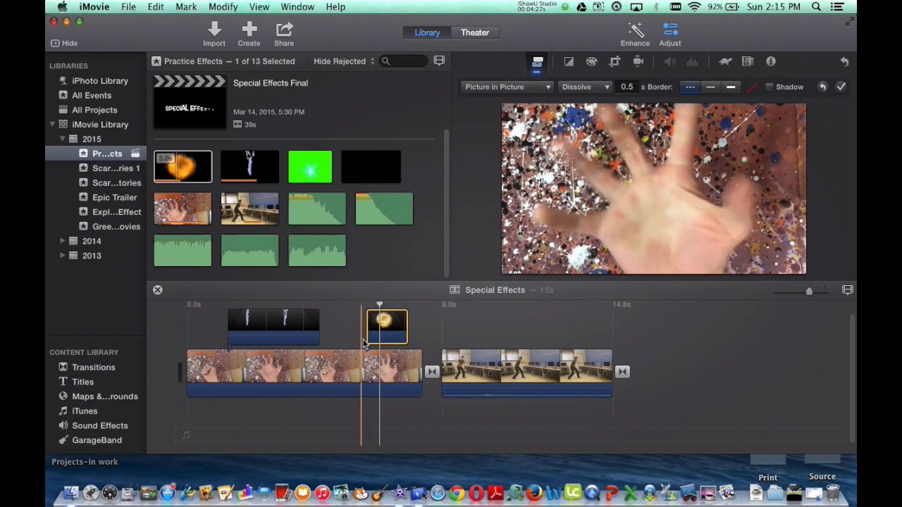
Step: Adjust the fireball clip's start and play the project from the beginning
{"action": "key", "text": "space"}
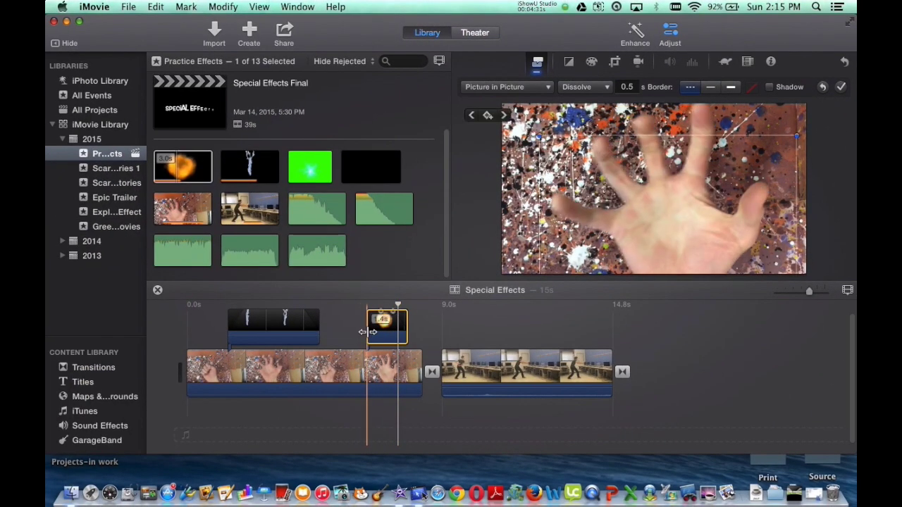
{"action": "left_click_drag", "start_coordinate": [367, 332], "coordinate": [346, 336]}
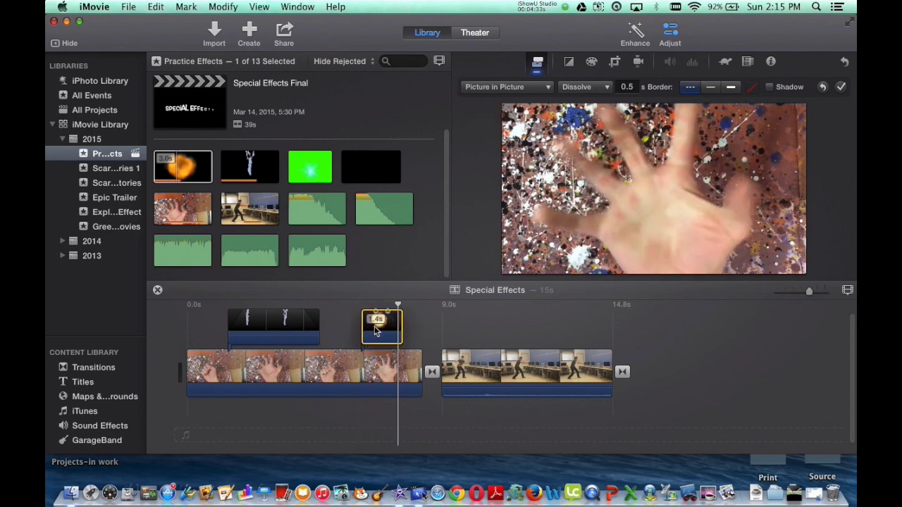
{"action": "left_click", "coordinate": [187, 346]}
{"action": "key", "text": "space"}
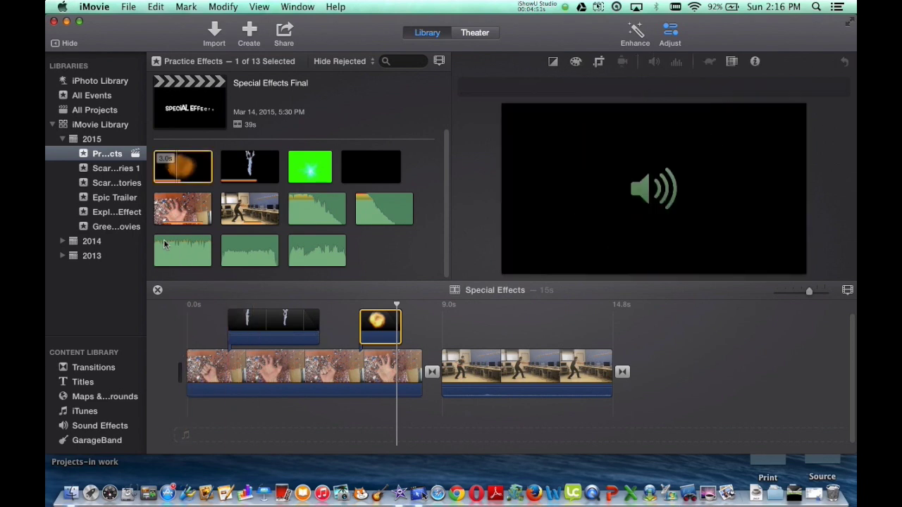
Step: Add a trimmed Electricity2 sound under the hand clip and the 2.8 s Explosion sound under the fireball
{"action": "left_click", "coordinate": [235, 245]}
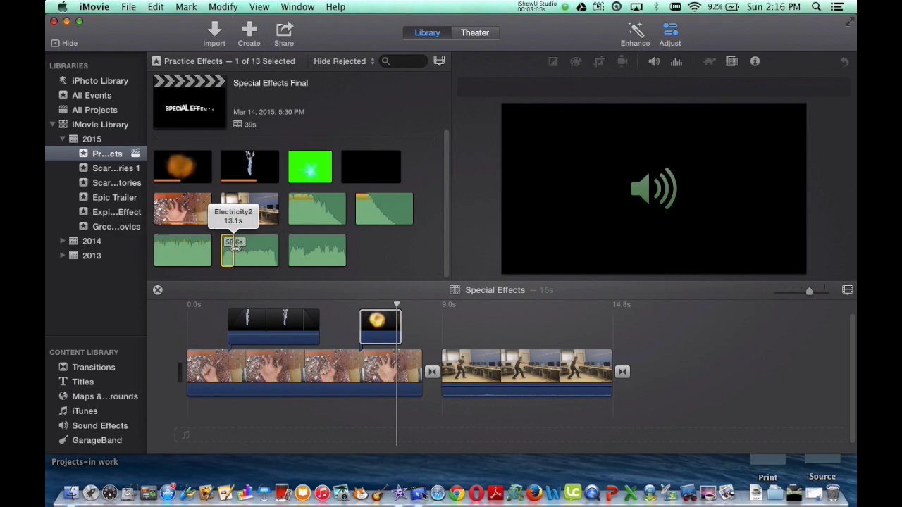
{"action": "left_click_drag", "start_coordinate": [233, 330], "coordinate": [234, 415]}
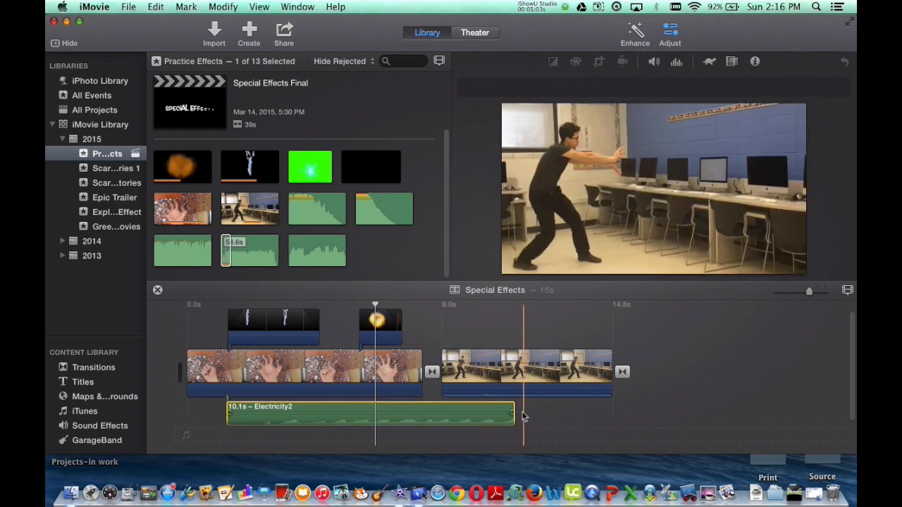
{"action": "left_click_drag", "start_coordinate": [517, 411], "coordinate": [318, 415]}
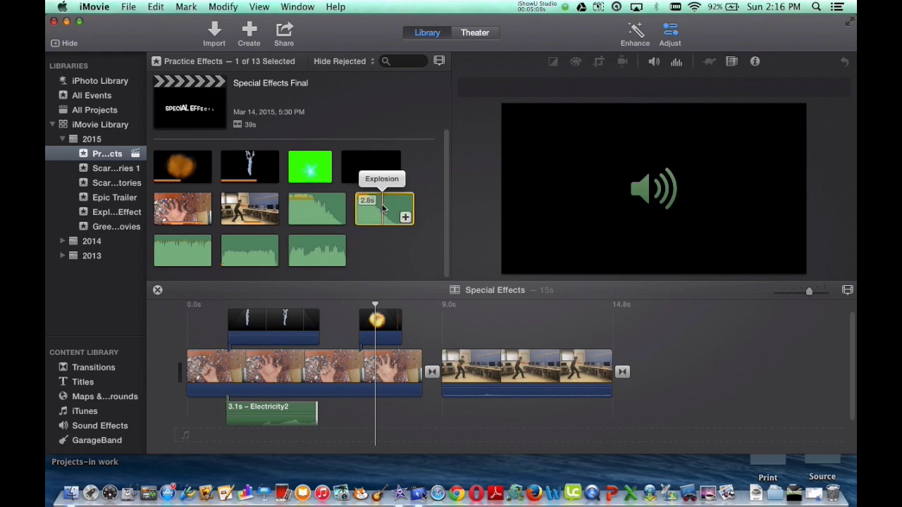
{"action": "left_click_drag", "start_coordinate": [385, 208], "coordinate": [363, 416]}
{"action": "left_click_drag", "start_coordinate": [227, 408], "coordinate": [188, 409]}
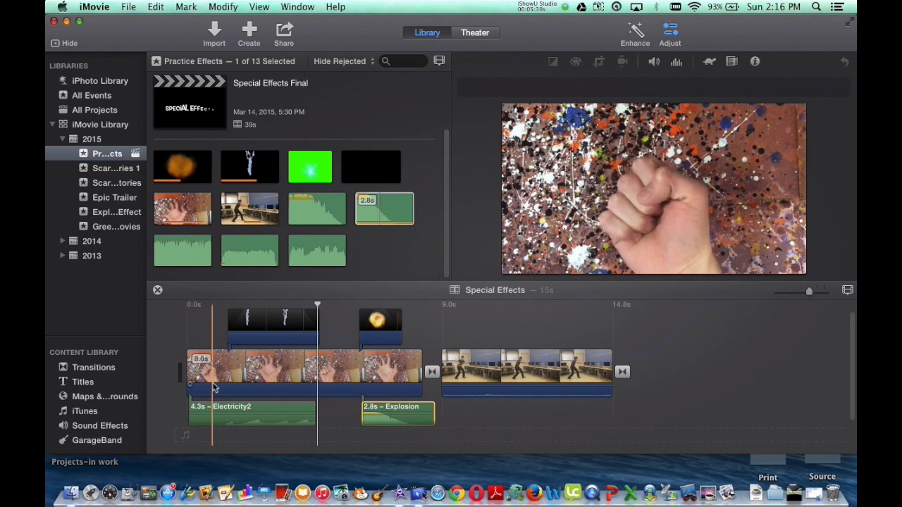
{"action": "key", "text": "space"}
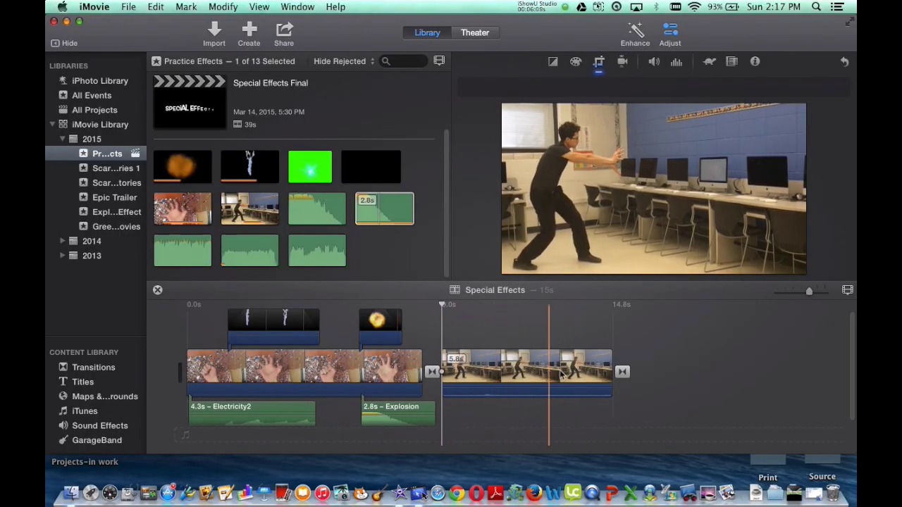
Step: Overlay a second Electric Bolt clip on the classroom footage and trim its end to fit
{"action": "left_click", "coordinate": [248, 187]}
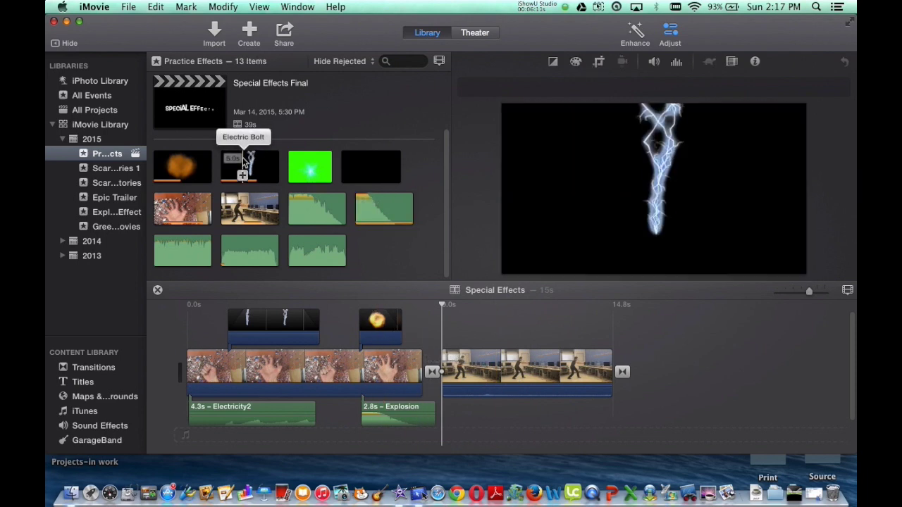
{"action": "left_click_drag", "start_coordinate": [251, 164], "coordinate": [489, 332]}
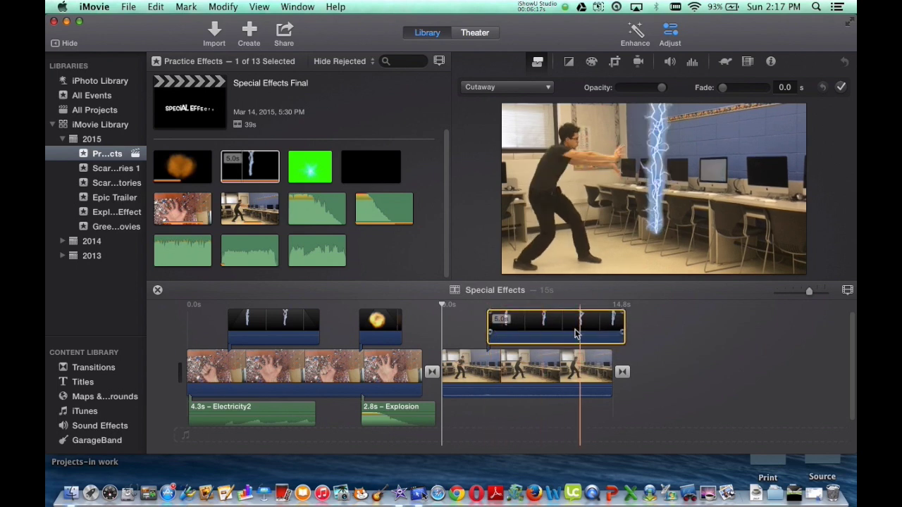
{"action": "left_click_drag", "start_coordinate": [628, 326], "coordinate": [581, 327]}
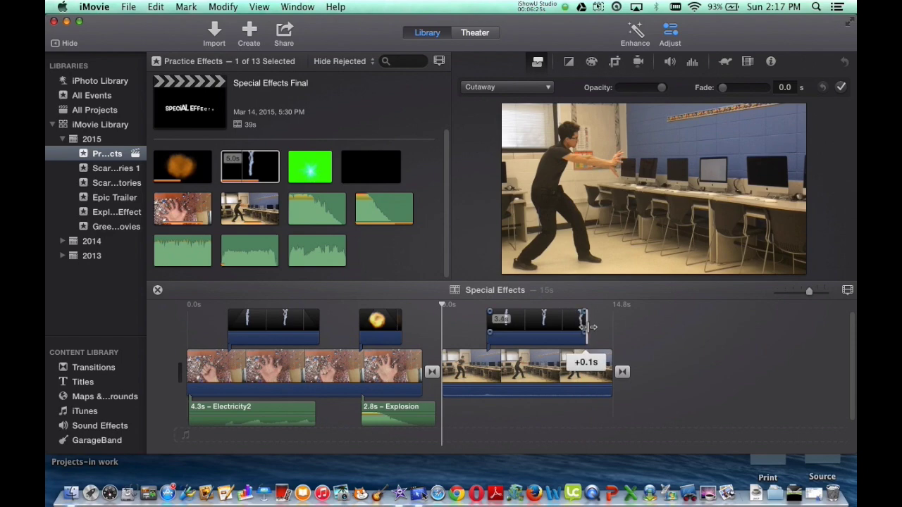
{"action": "left_click_drag", "start_coordinate": [590, 326], "coordinate": [589, 327]}
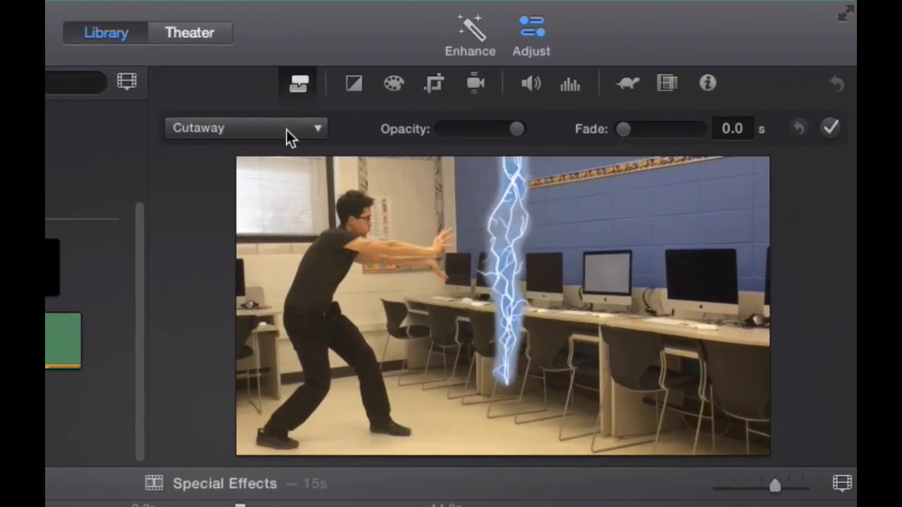
{"action": "left_click", "coordinate": [491, 94]}
Step: Make the lightning overlay a picture-in-picture inset and place it beside the dancer's outstretched hands
{"action": "left_click", "coordinate": [250, 205]}
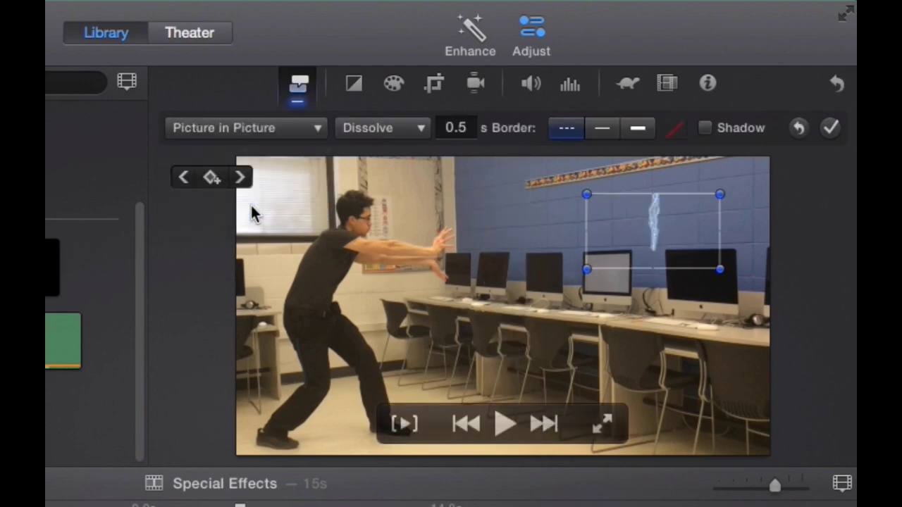
{"action": "left_click_drag", "start_coordinate": [712, 226], "coordinate": [529, 278]}
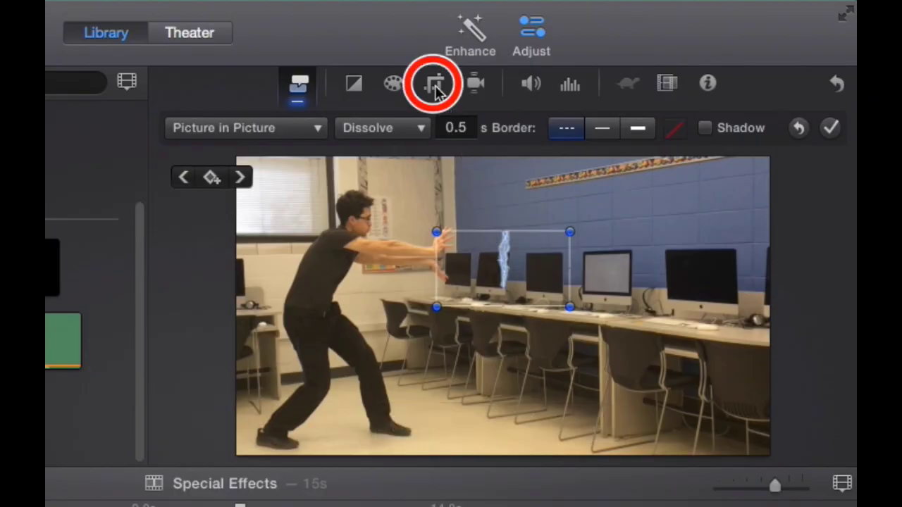
Step: Rotate the lightning clip clockwise so the bolt runs horizontally
{"action": "left_click", "coordinate": [434, 85]}
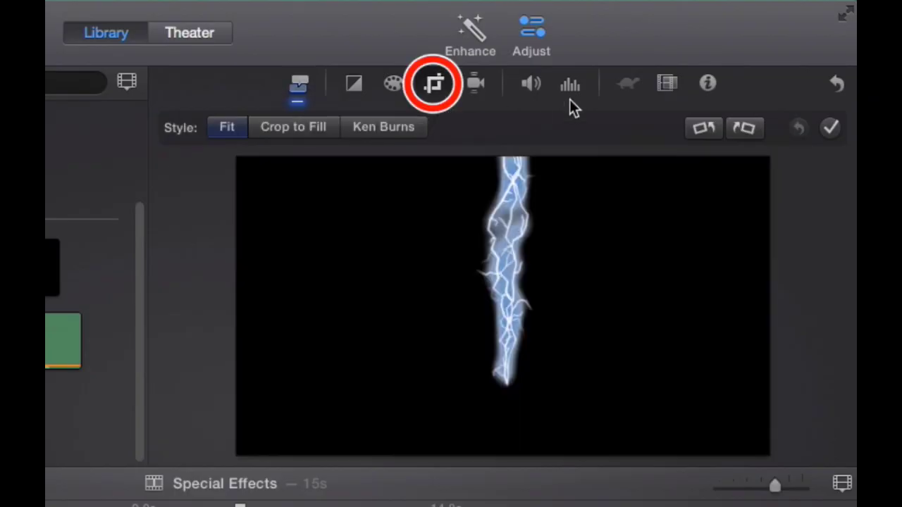
{"action": "left_click", "coordinate": [744, 134]}
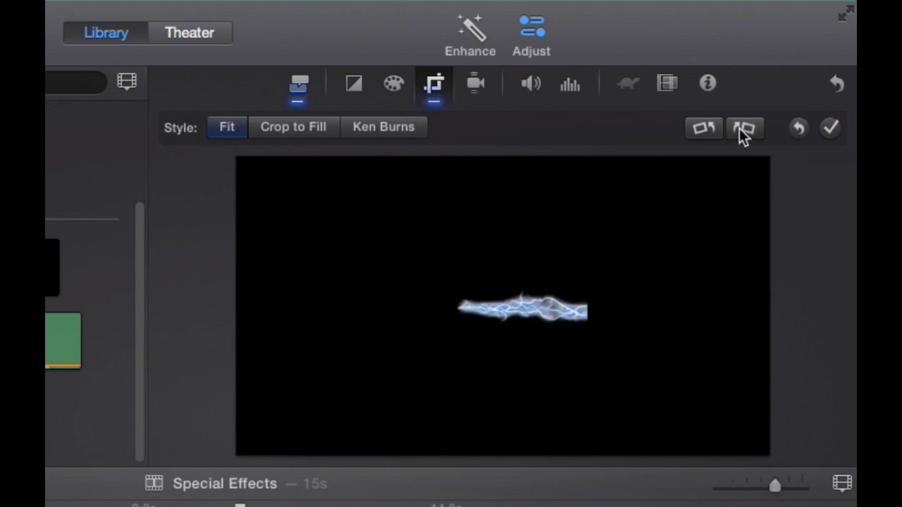
{"action": "left_click", "coordinate": [832, 130]}
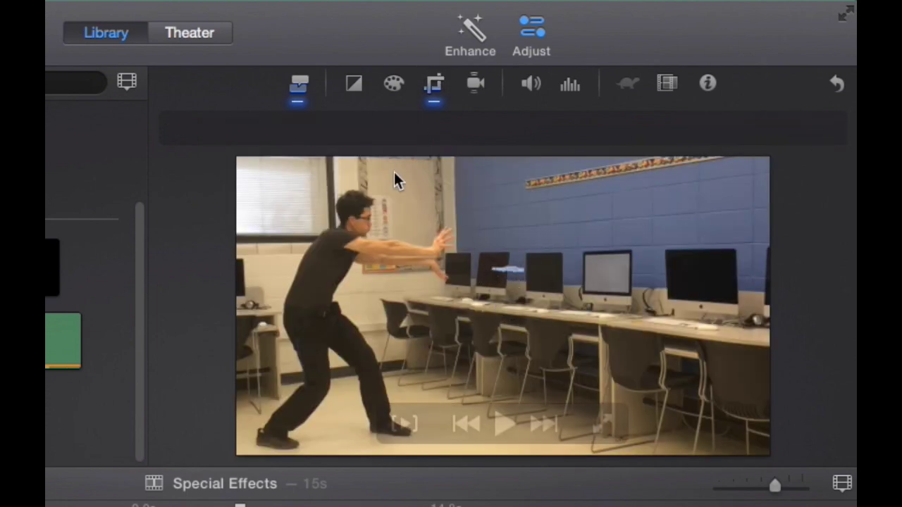
Step: Move the lightning inset over the desks by the hands and stretch it wider
{"action": "left_click", "coordinate": [298, 84]}
{"action": "left_click_drag", "start_coordinate": [536, 277], "coordinate": [471, 268]}
{"action": "left_click_drag", "start_coordinate": [465, 308], "coordinate": [571, 331]}
{"action": "left_click_drag", "start_coordinate": [463, 298], "coordinate": [553, 224]}
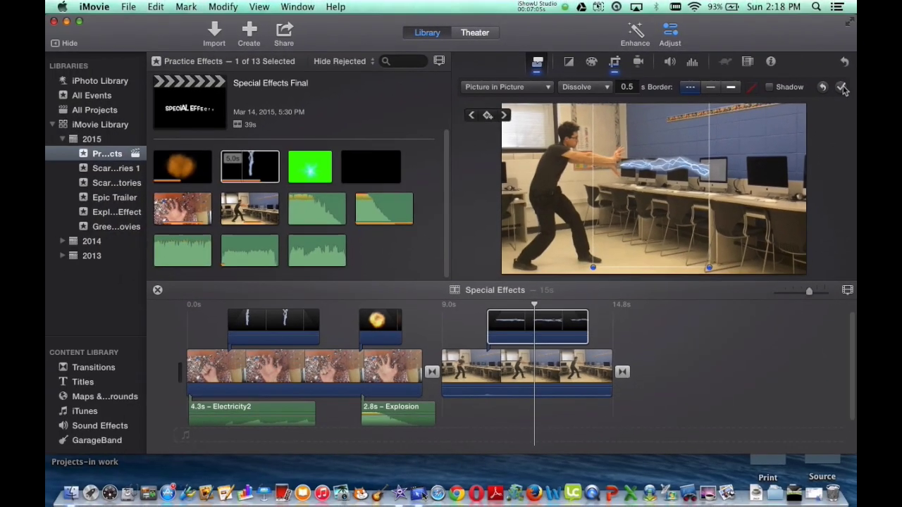
Step: Use Color Correction to shift the lightning bolt from blue to a warm golden yellow
{"action": "mouse_move", "coordinate": [656, 189]}
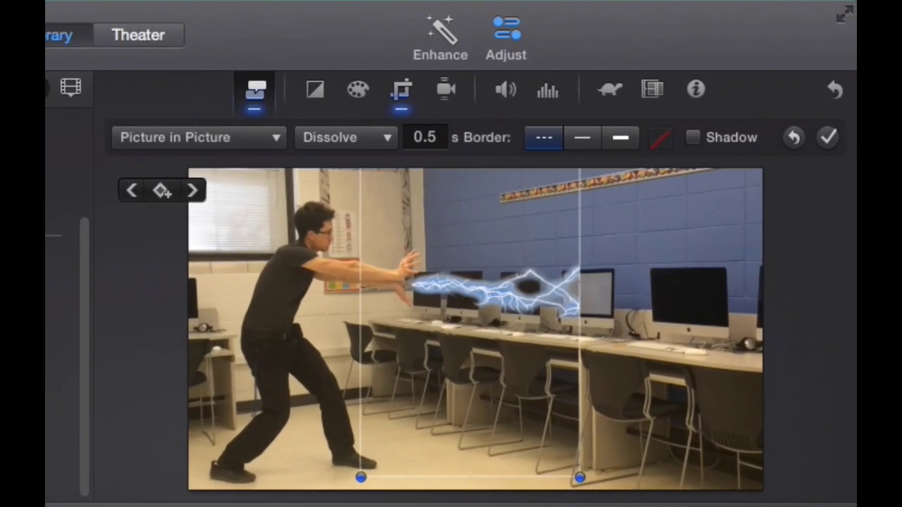
{"action": "left_click", "coordinate": [356, 95]}
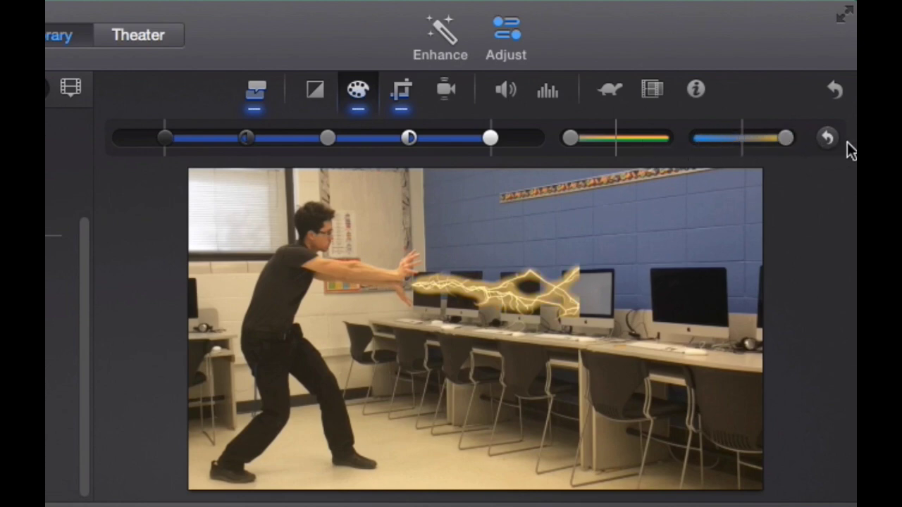
{"action": "mouse_move", "coordinate": [778, 170]}
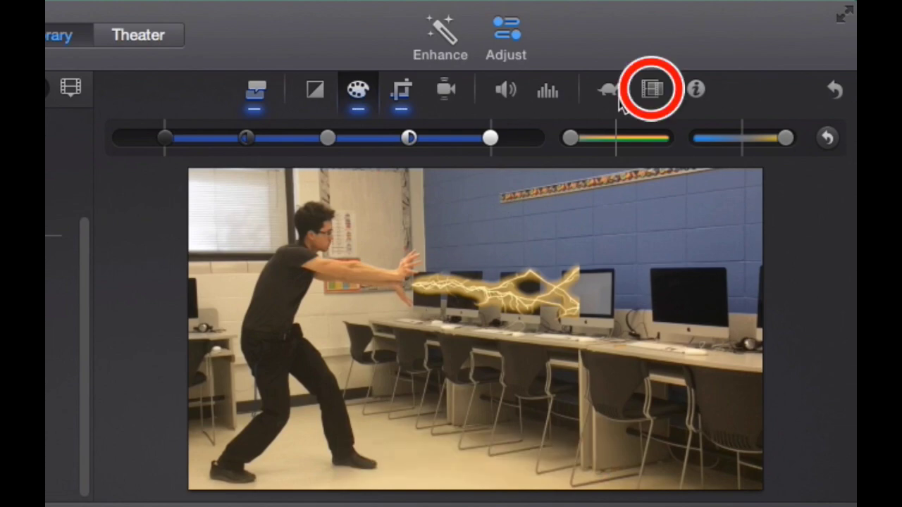
Step: Apply the Sci-Fi video effect to the lightning clip and bring up its colour correction
{"action": "left_click", "coordinate": [653, 91]}
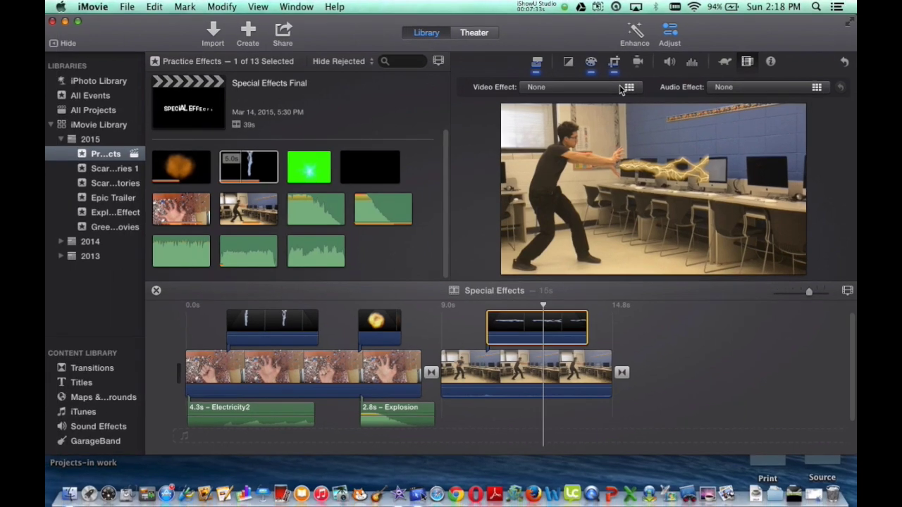
{"action": "left_click", "coordinate": [413, 139]}
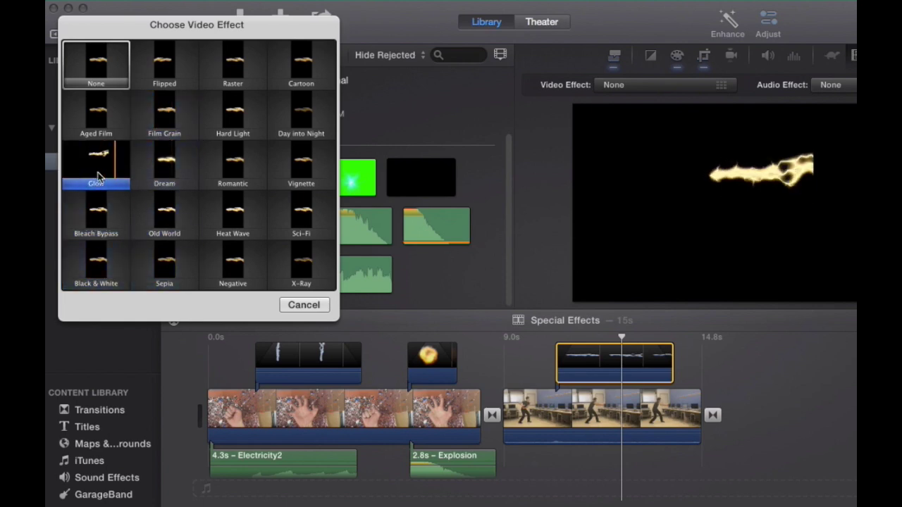
{"action": "left_click", "coordinate": [302, 223]}
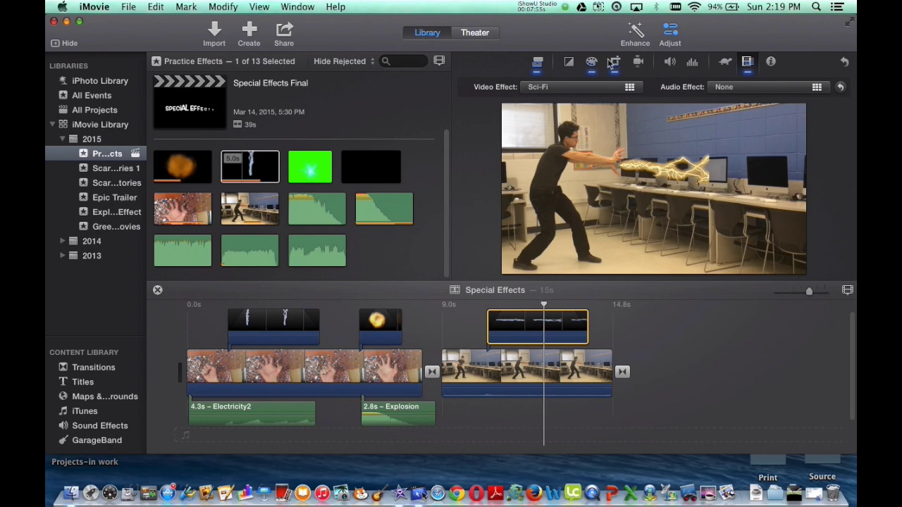
{"action": "left_click", "coordinate": [598, 68]}
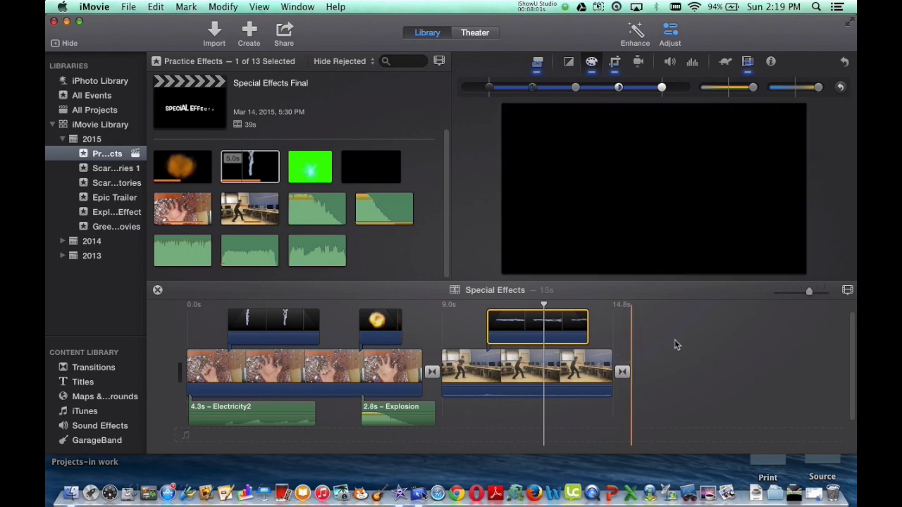
Step: Deselect the lightning cutaway and play the project back from the dancer shot
{"action": "left_click", "coordinate": [672, 328]}
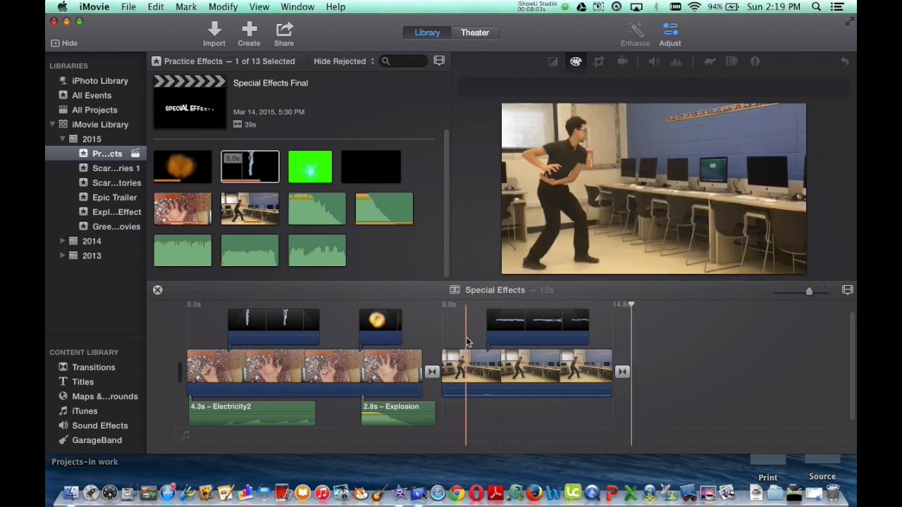
{"action": "left_click", "coordinate": [466, 342]}
{"action": "key", "text": "space"}
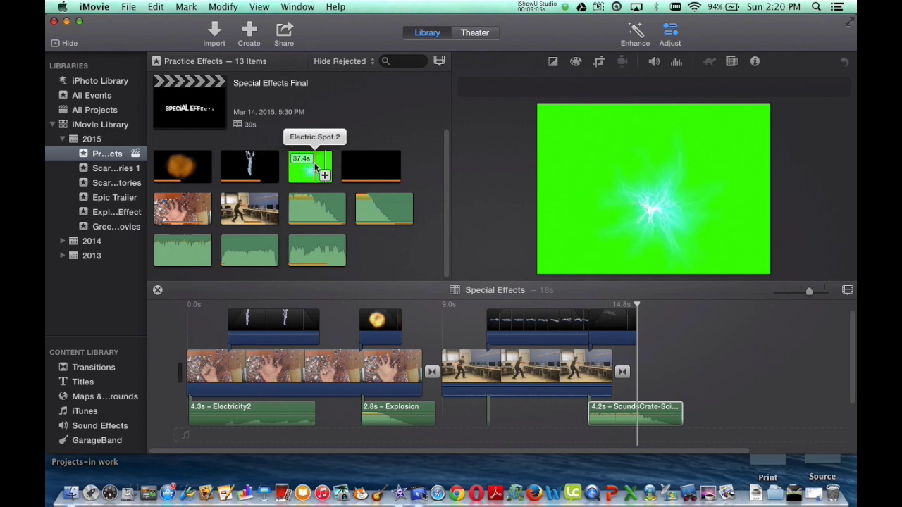
Step: Place a range of Electric Spot 2 above the dancer shot and trim it to 1.7 s
{"action": "left_click", "coordinate": [317, 164]}
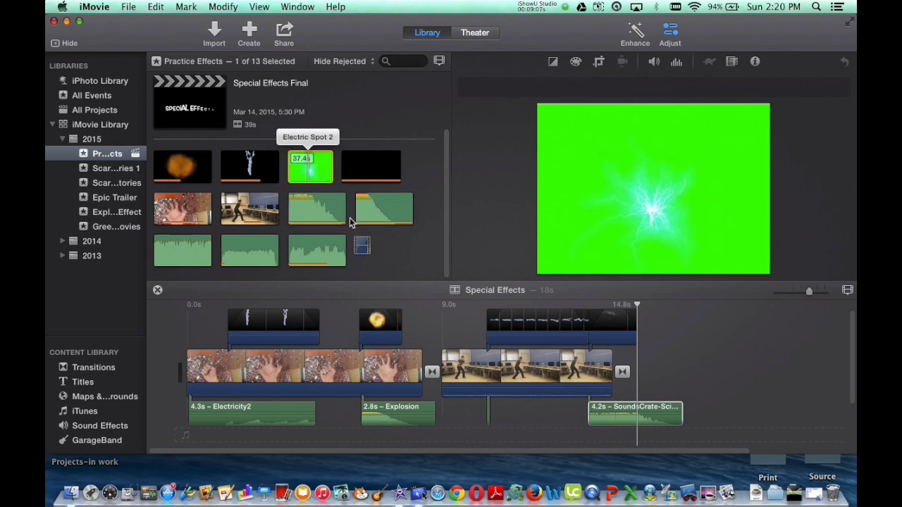
{"action": "left_click_drag", "start_coordinate": [351, 222], "coordinate": [294, 158]}
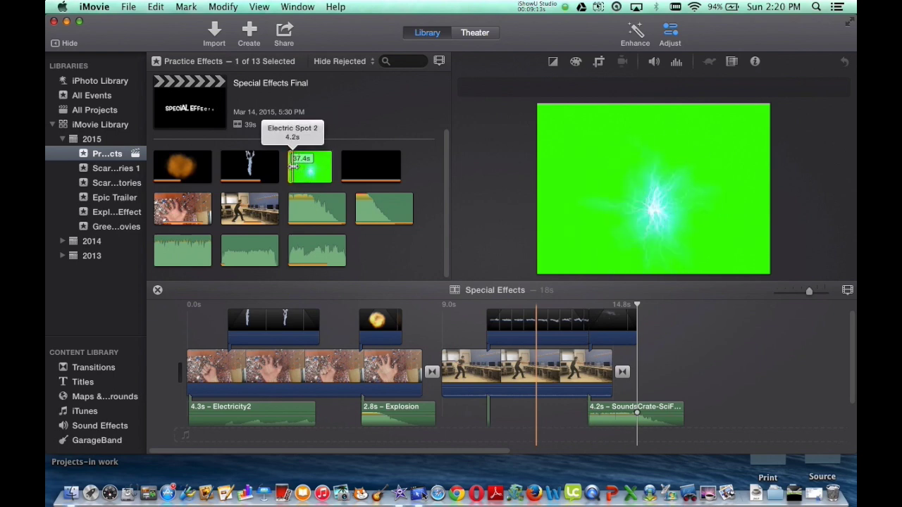
{"action": "left_click_drag", "start_coordinate": [310, 167], "coordinate": [434, 330]}
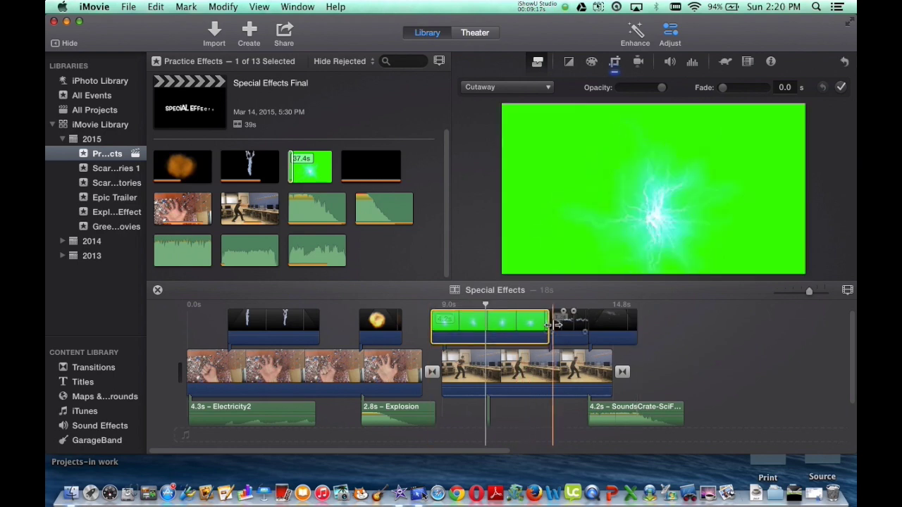
{"action": "left_click_drag", "start_coordinate": [539, 328], "coordinate": [466, 332]}
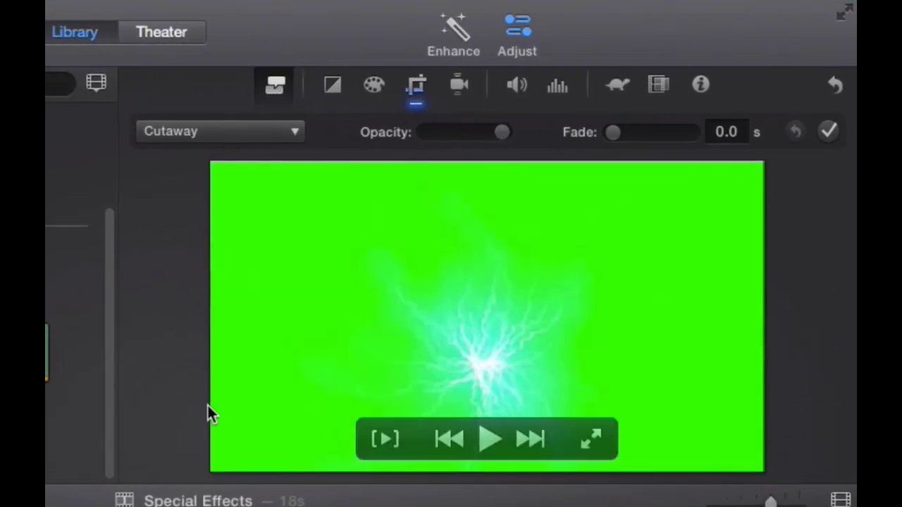
Step: Make the green clip an enlarged picture-in-picture inset covering the dancer's hands
{"action": "left_click", "coordinate": [495, 91]}
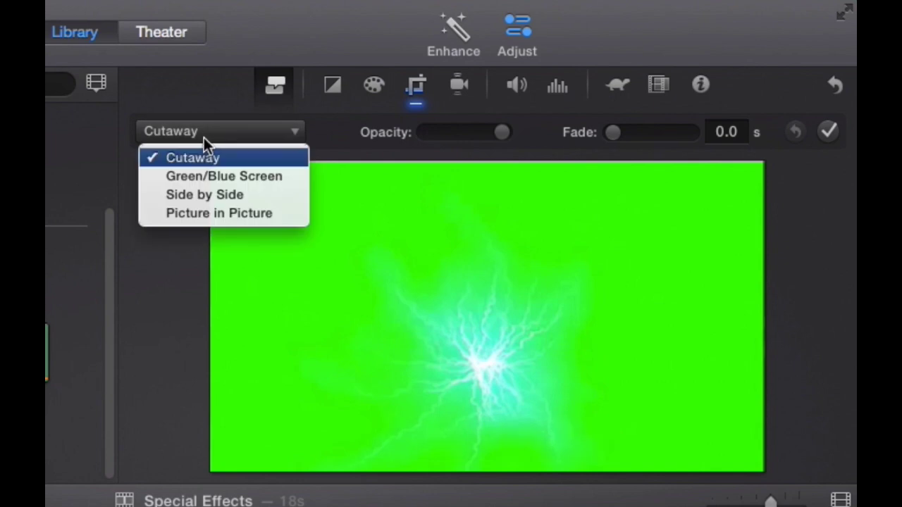
{"action": "left_click", "coordinate": [215, 217]}
{"action": "left_click_drag", "start_coordinate": [681, 252], "coordinate": [330, 290]}
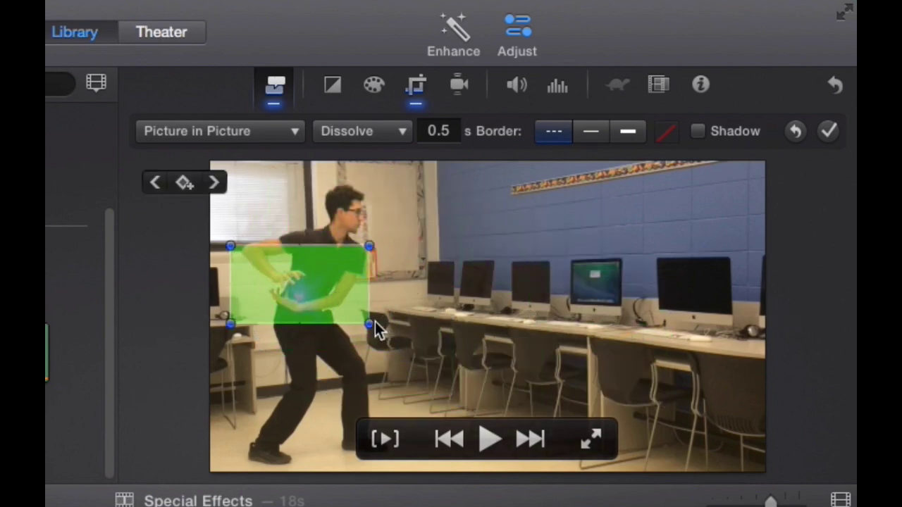
{"action": "left_click_drag", "start_coordinate": [367, 323], "coordinate": [449, 371]}
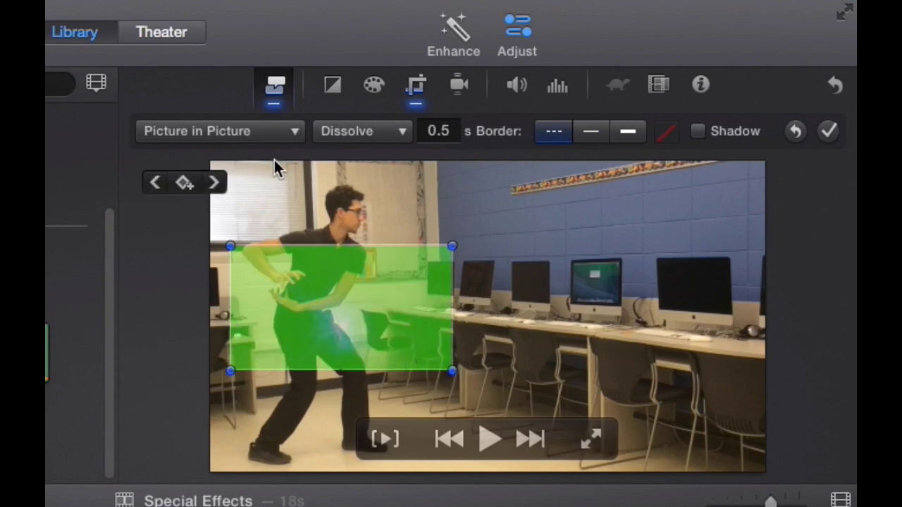
{"action": "left_click", "coordinate": [243, 127]}
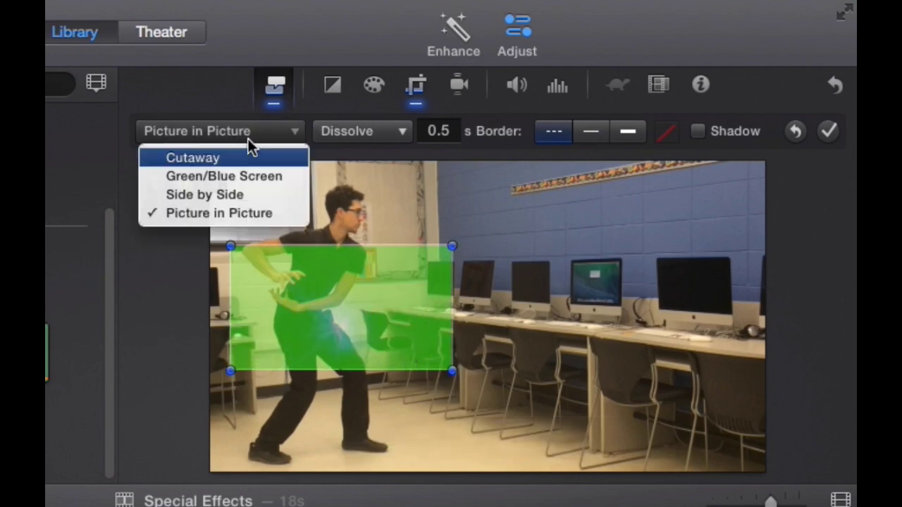
Step: Switch the electricity overlay to Green/Blue Screen keying and apply it
{"action": "left_click", "coordinate": [250, 177]}
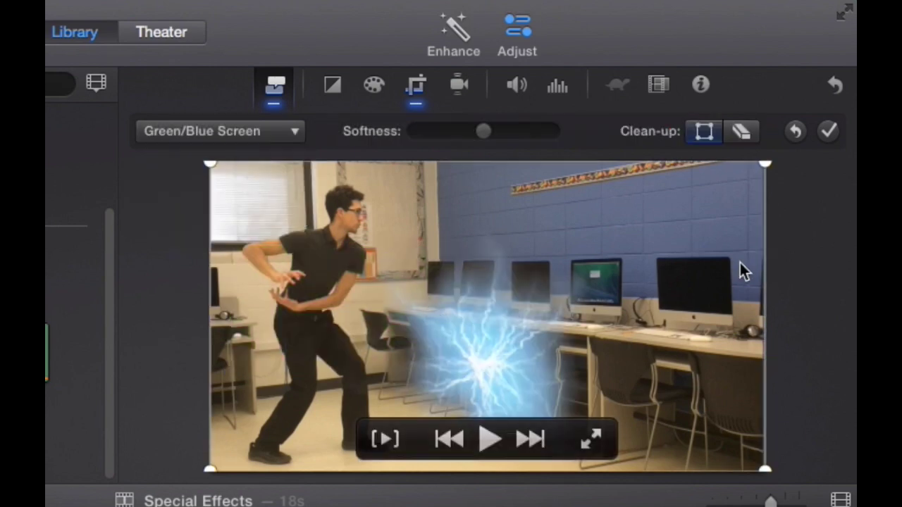
{"action": "left_click", "coordinate": [828, 132]}
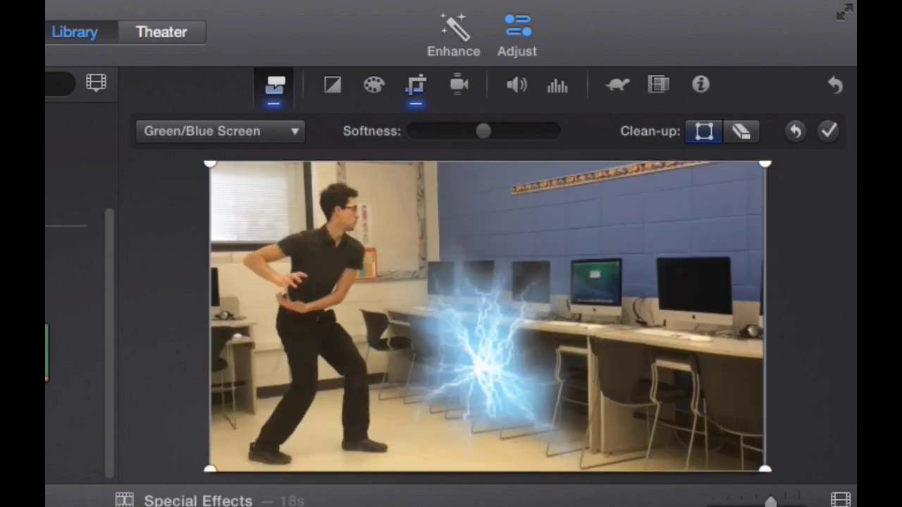
{"action": "left_click", "coordinate": [415, 86]}
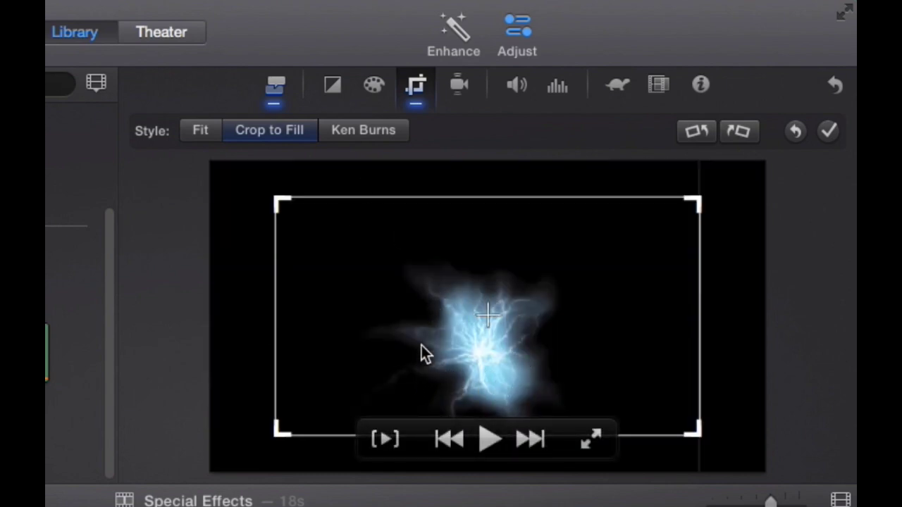
Step: Tighten the crop around the electric ball, shift it toward the upper left, then rotate clockwise
{"action": "left_click_drag", "start_coordinate": [278, 207], "coordinate": [399, 313]}
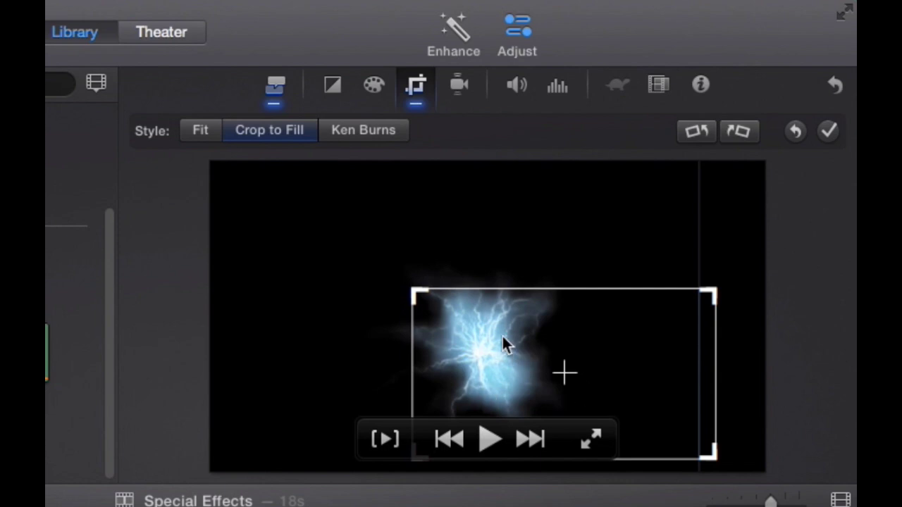
{"action": "left_click", "coordinate": [830, 131]}
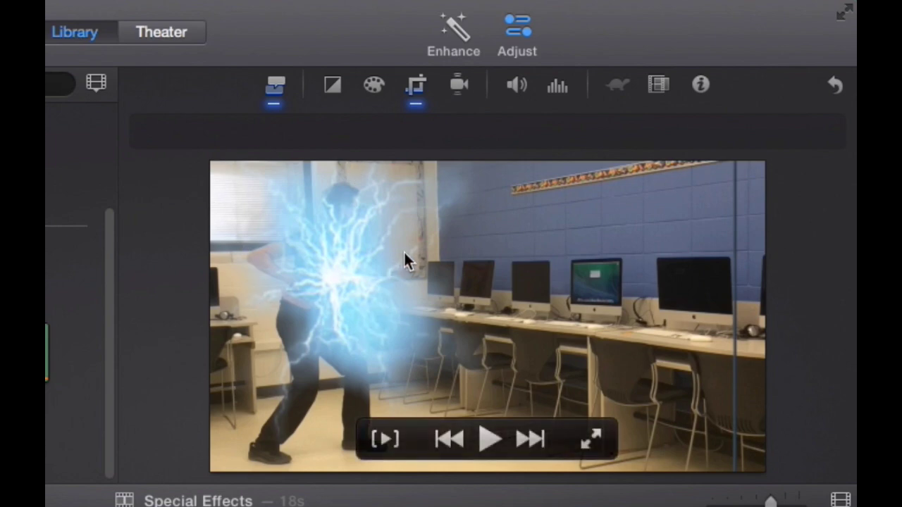
{"action": "left_click", "coordinate": [415, 88]}
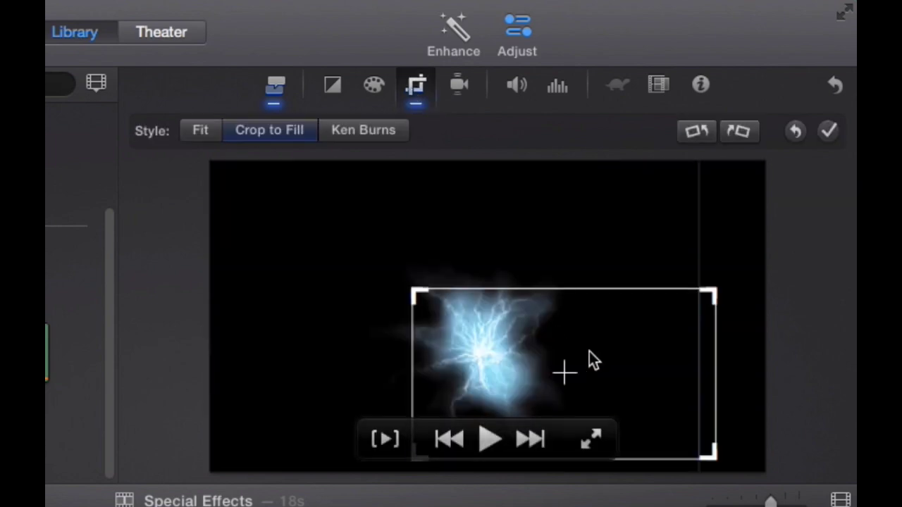
{"action": "left_click_drag", "start_coordinate": [589, 351], "coordinate": [449, 308]}
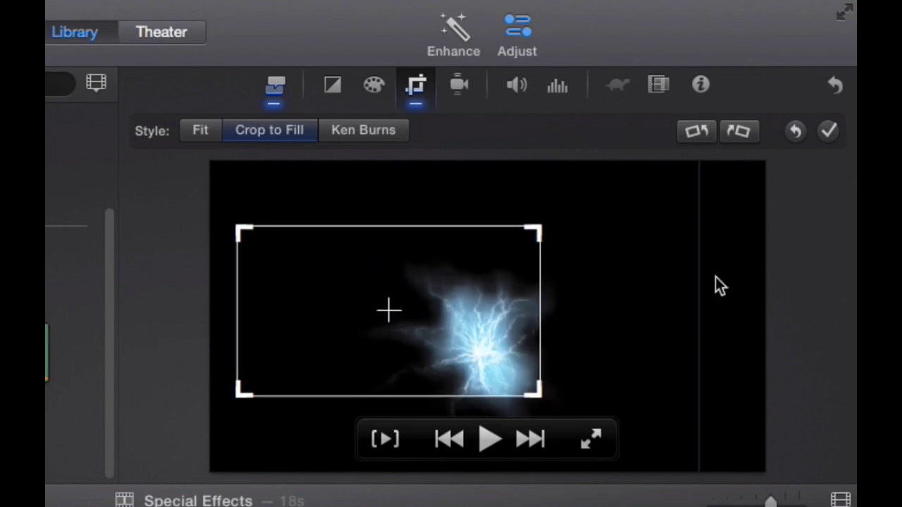
{"action": "left_click", "coordinate": [829, 132]}
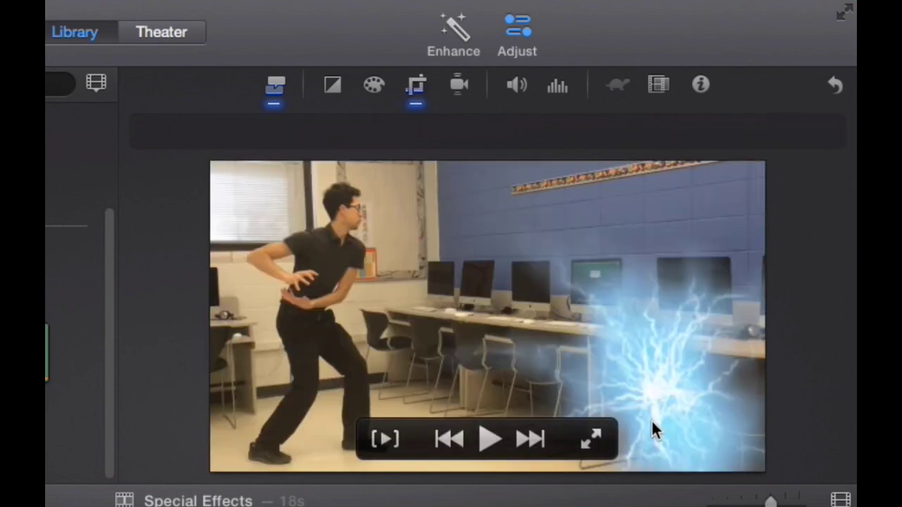
{"action": "left_click", "coordinate": [416, 91]}
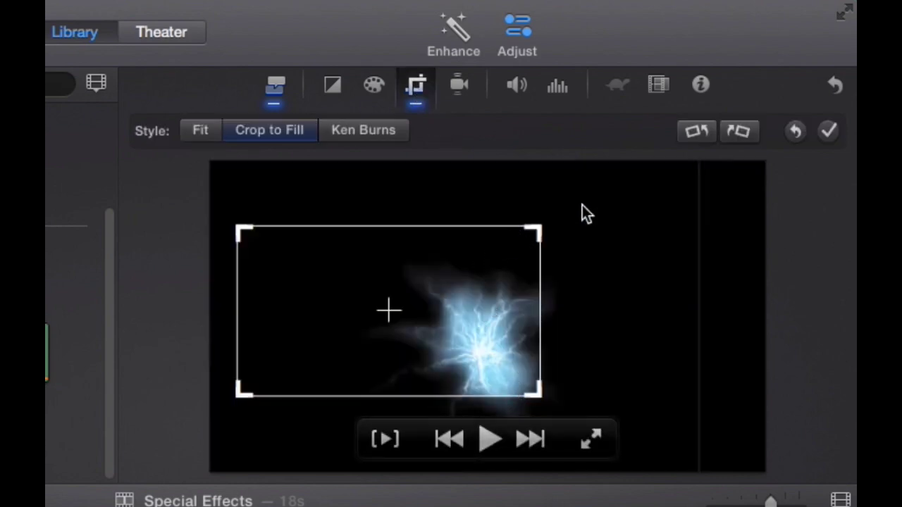
{"action": "left_click", "coordinate": [738, 137]}
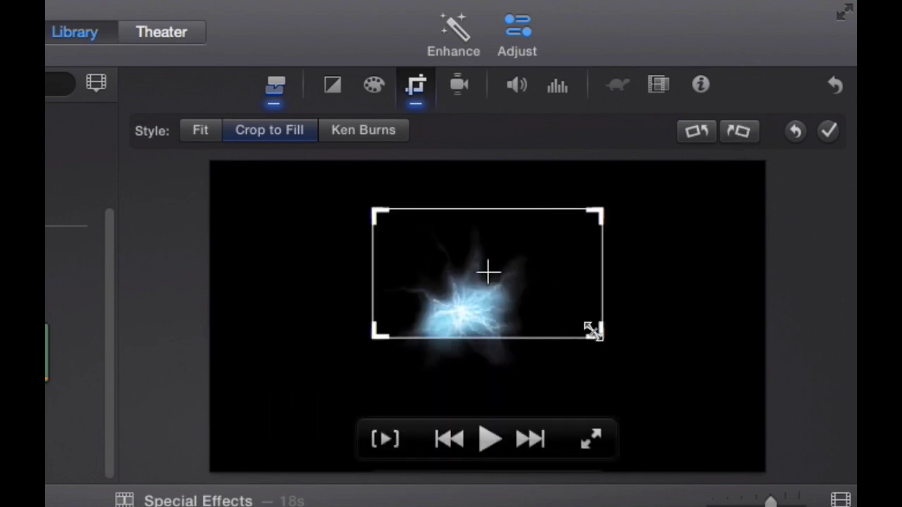
Step: Enlarge the ball clip's crop frame and shift it to the right edge
{"action": "left_click_drag", "start_coordinate": [593, 331], "coordinate": [713, 431]}
{"action": "left_click_drag", "start_coordinate": [627, 381], "coordinate": [671, 372]}
{"action": "left_click", "coordinate": [831, 139]}
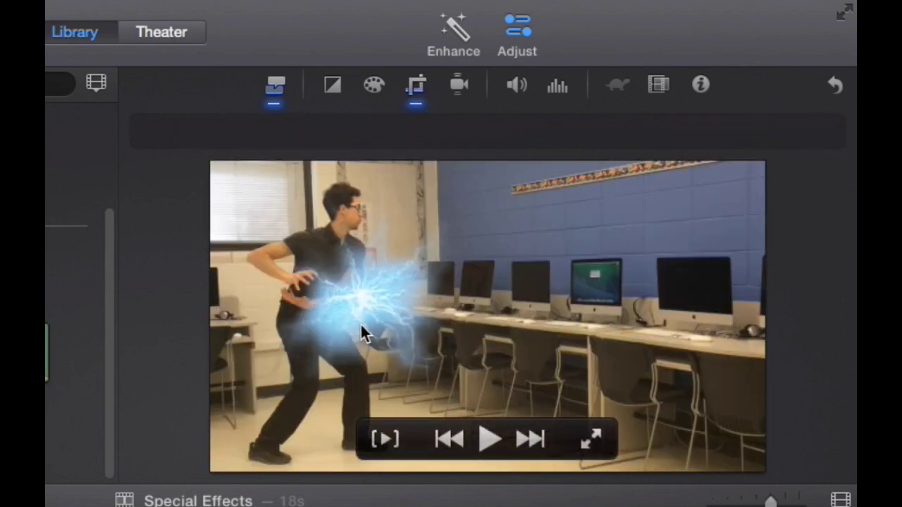
Step: Shrink the crop so the keyed ball glows larger over the hands, then preview it
{"action": "left_click", "coordinate": [418, 89]}
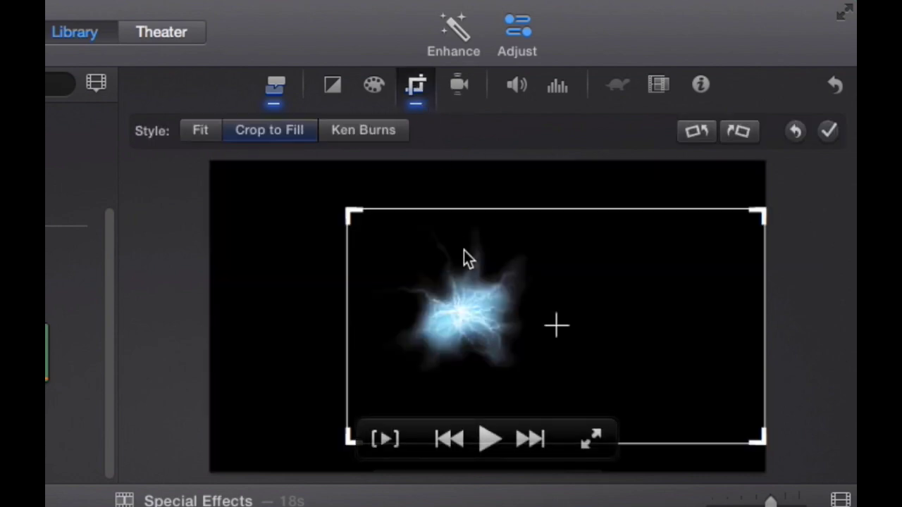
{"action": "left_click_drag", "start_coordinate": [345, 435], "coordinate": [371, 427]}
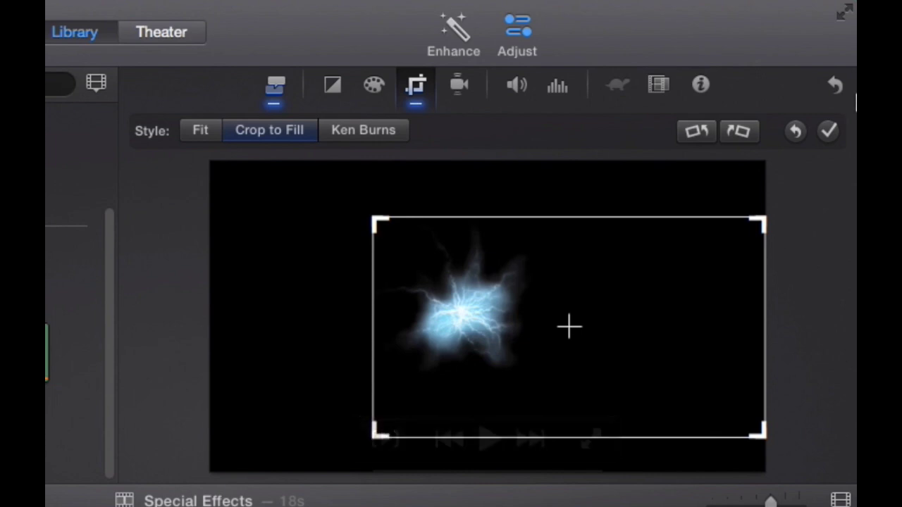
{"action": "left_click", "coordinate": [829, 132]}
{"action": "left_click", "coordinate": [275, 85]}
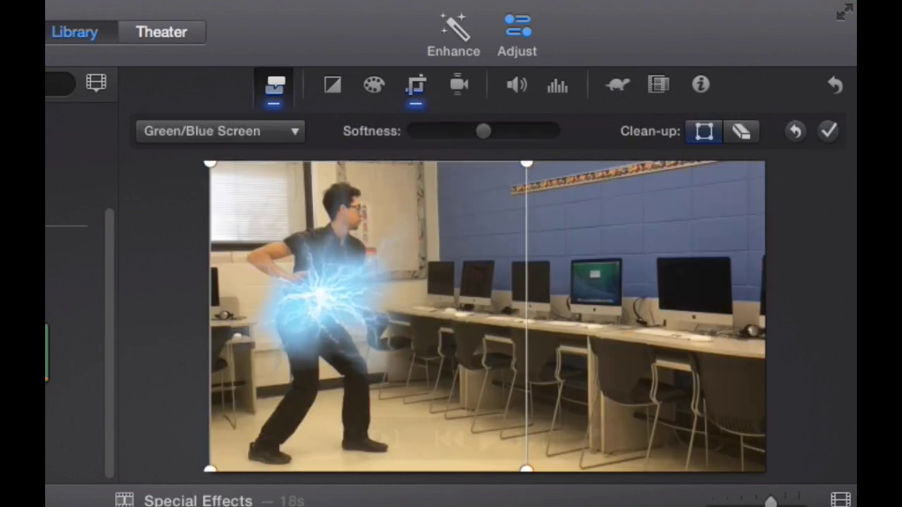
{"action": "key", "text": "space"}
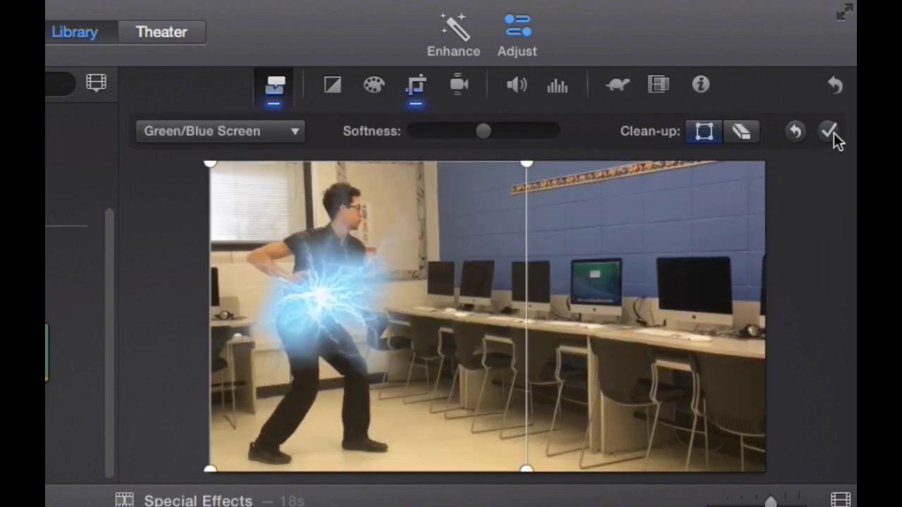
Step: Confirm the Green/Blue Screen settings and play back the lightning and electric ball effects
{"action": "left_click", "coordinate": [831, 131]}
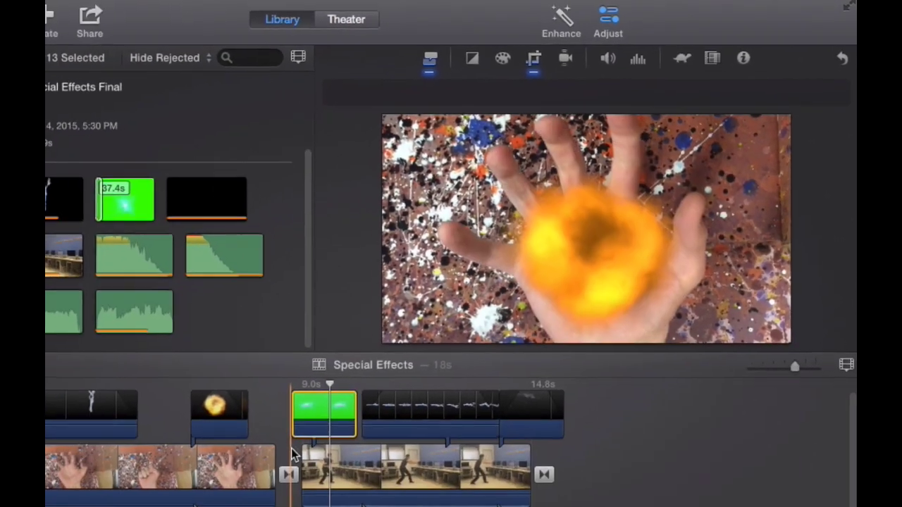
{"action": "key", "text": "space"}
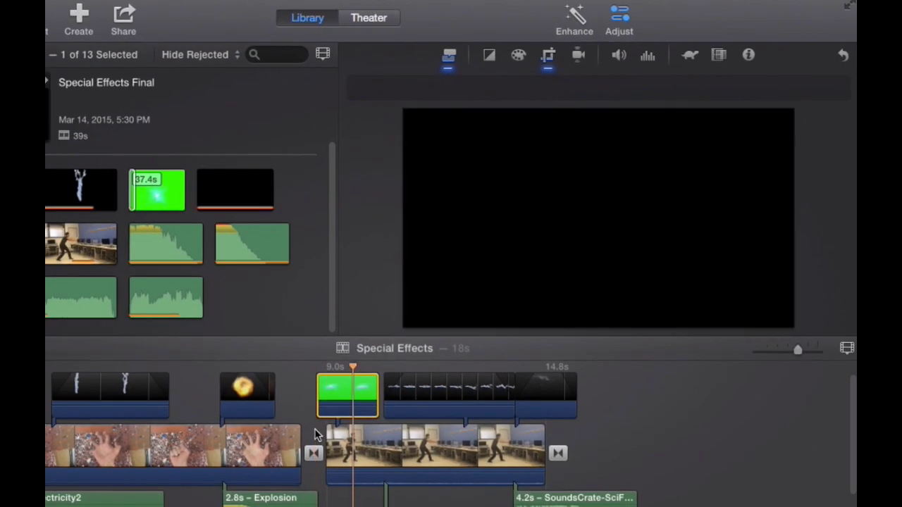